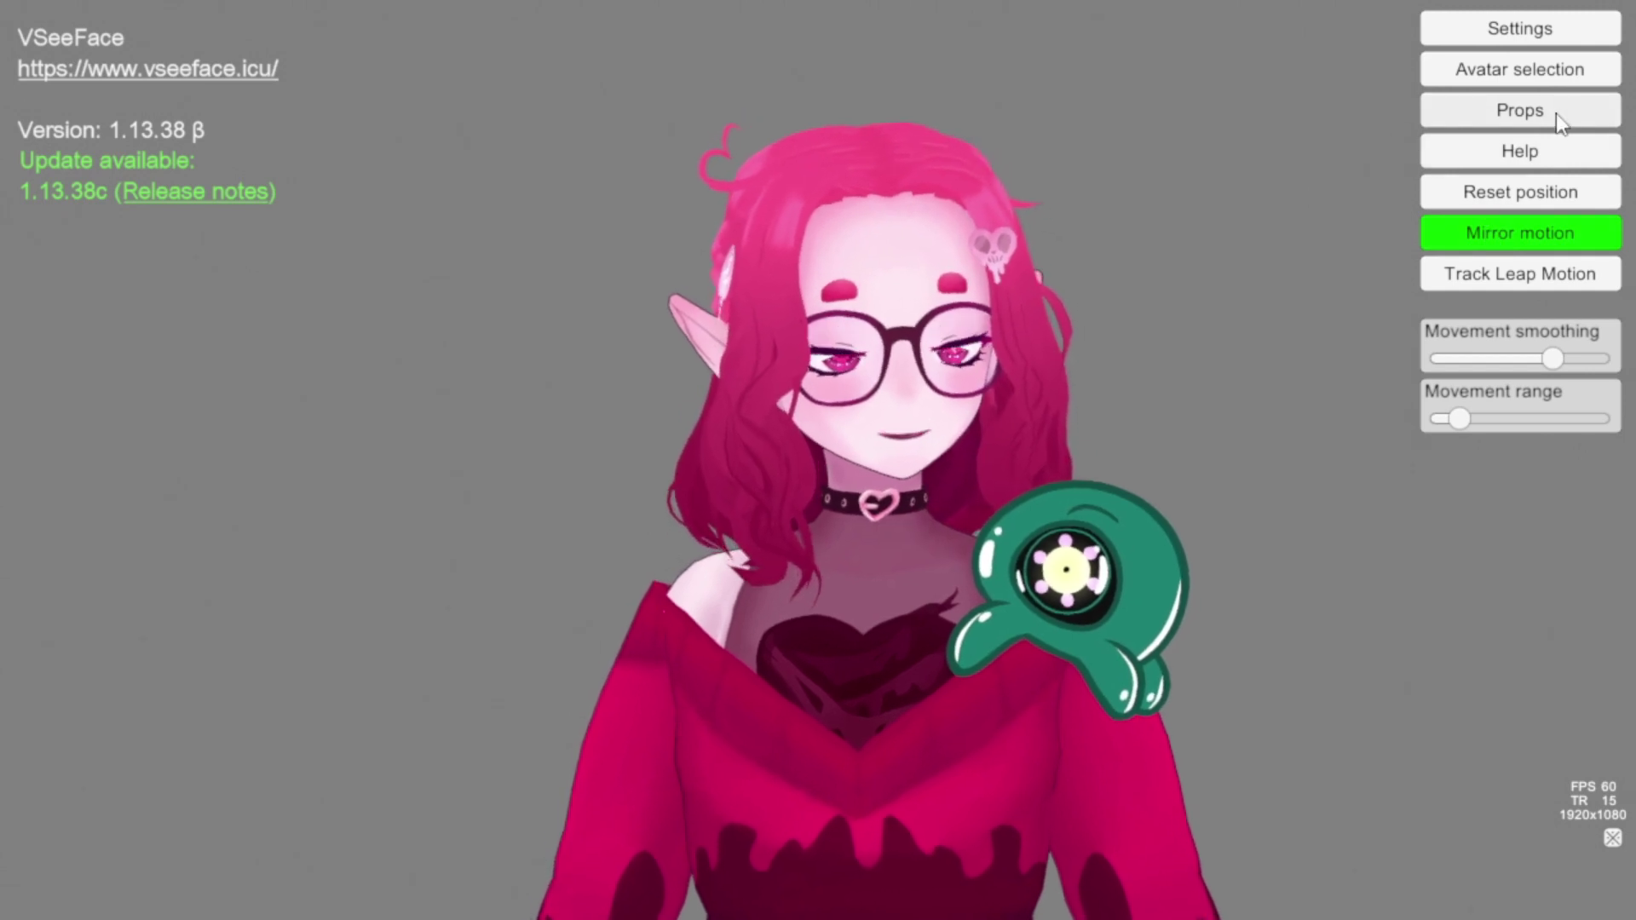
- Bring up the Props window listing the green creature, pink wings, glasses and sticky-note props
left_click(1509, 118)
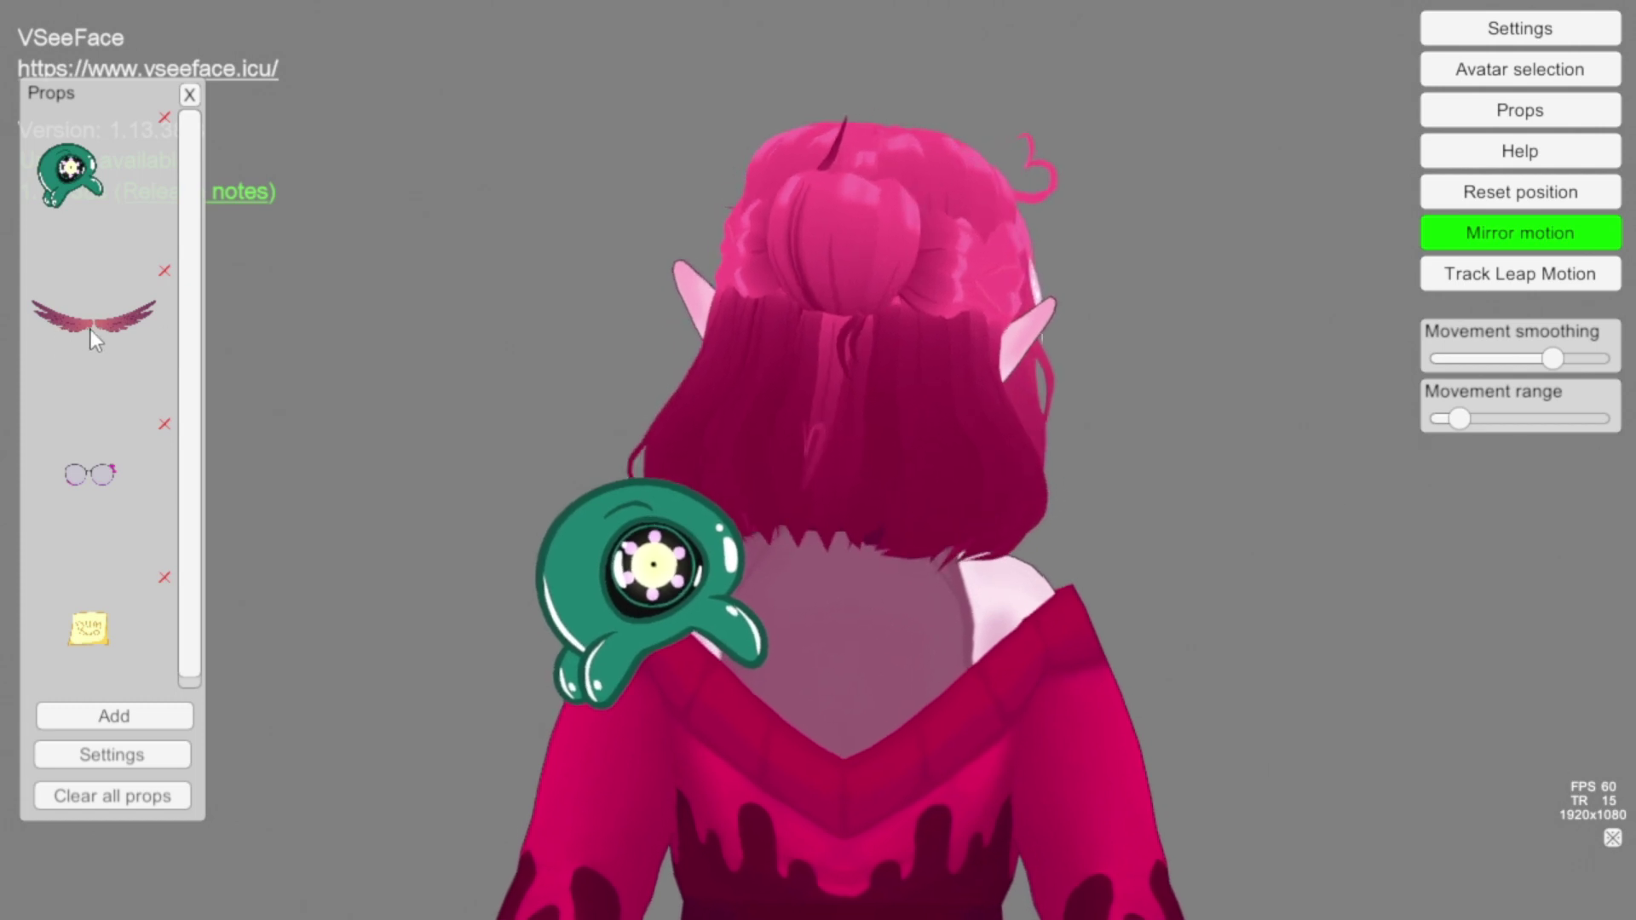
- Add the pink wings prop to the scene, enlarge it, and place it on the avatar's back
left_click_drag(89, 326, 192, 765)
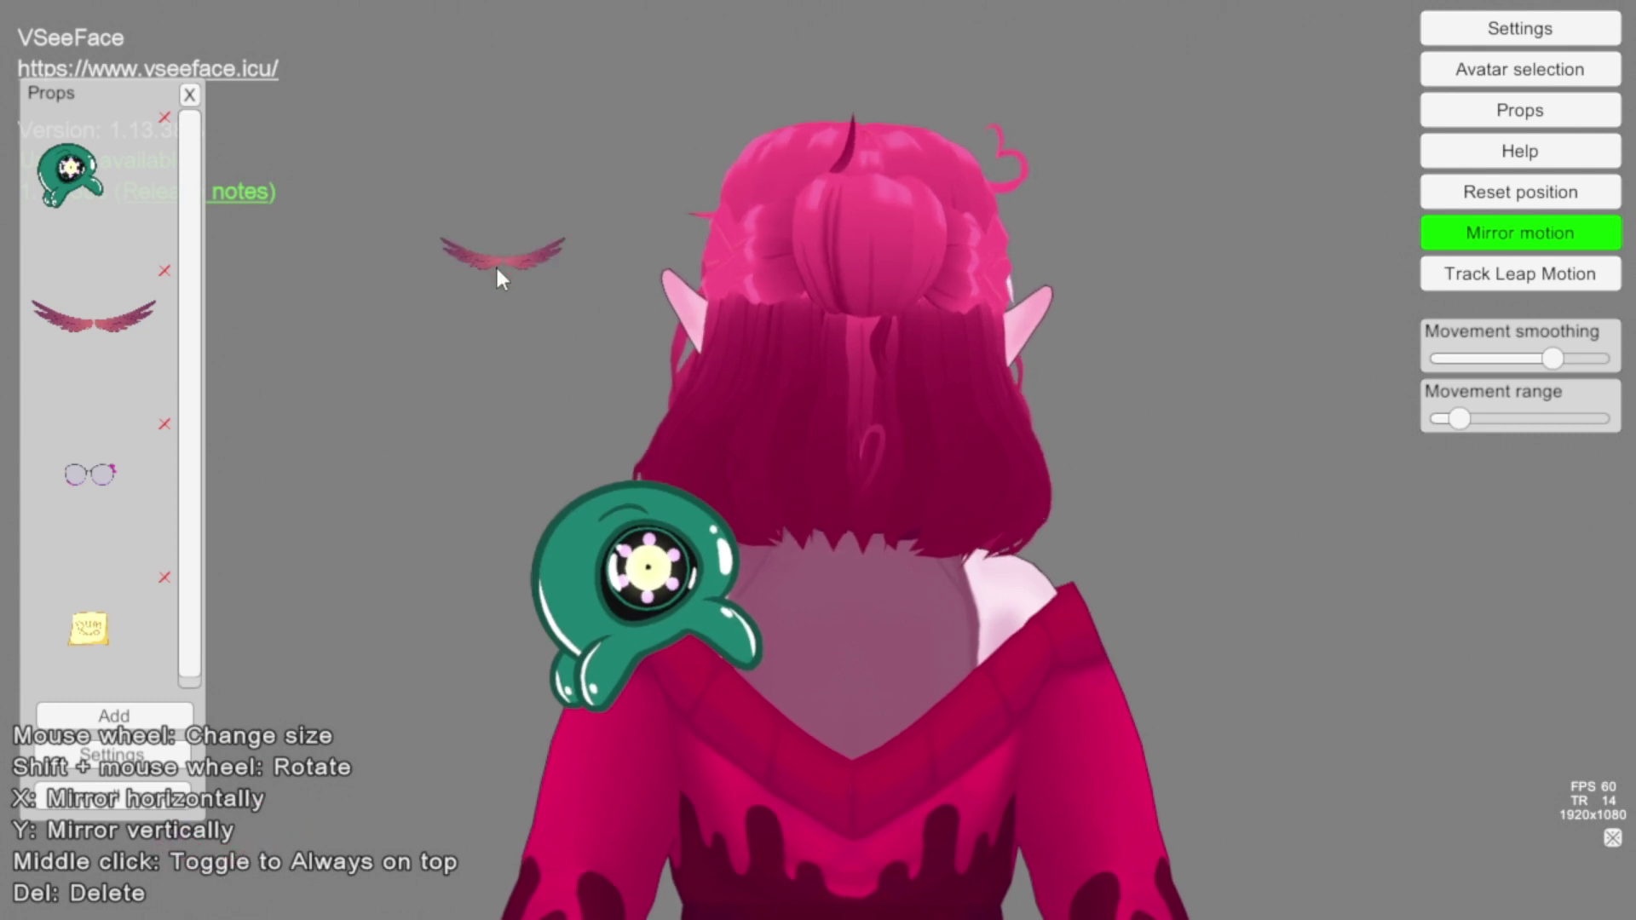
left_click_drag(497, 269, 462, 429)
scroll(461, 426, "up", 3)
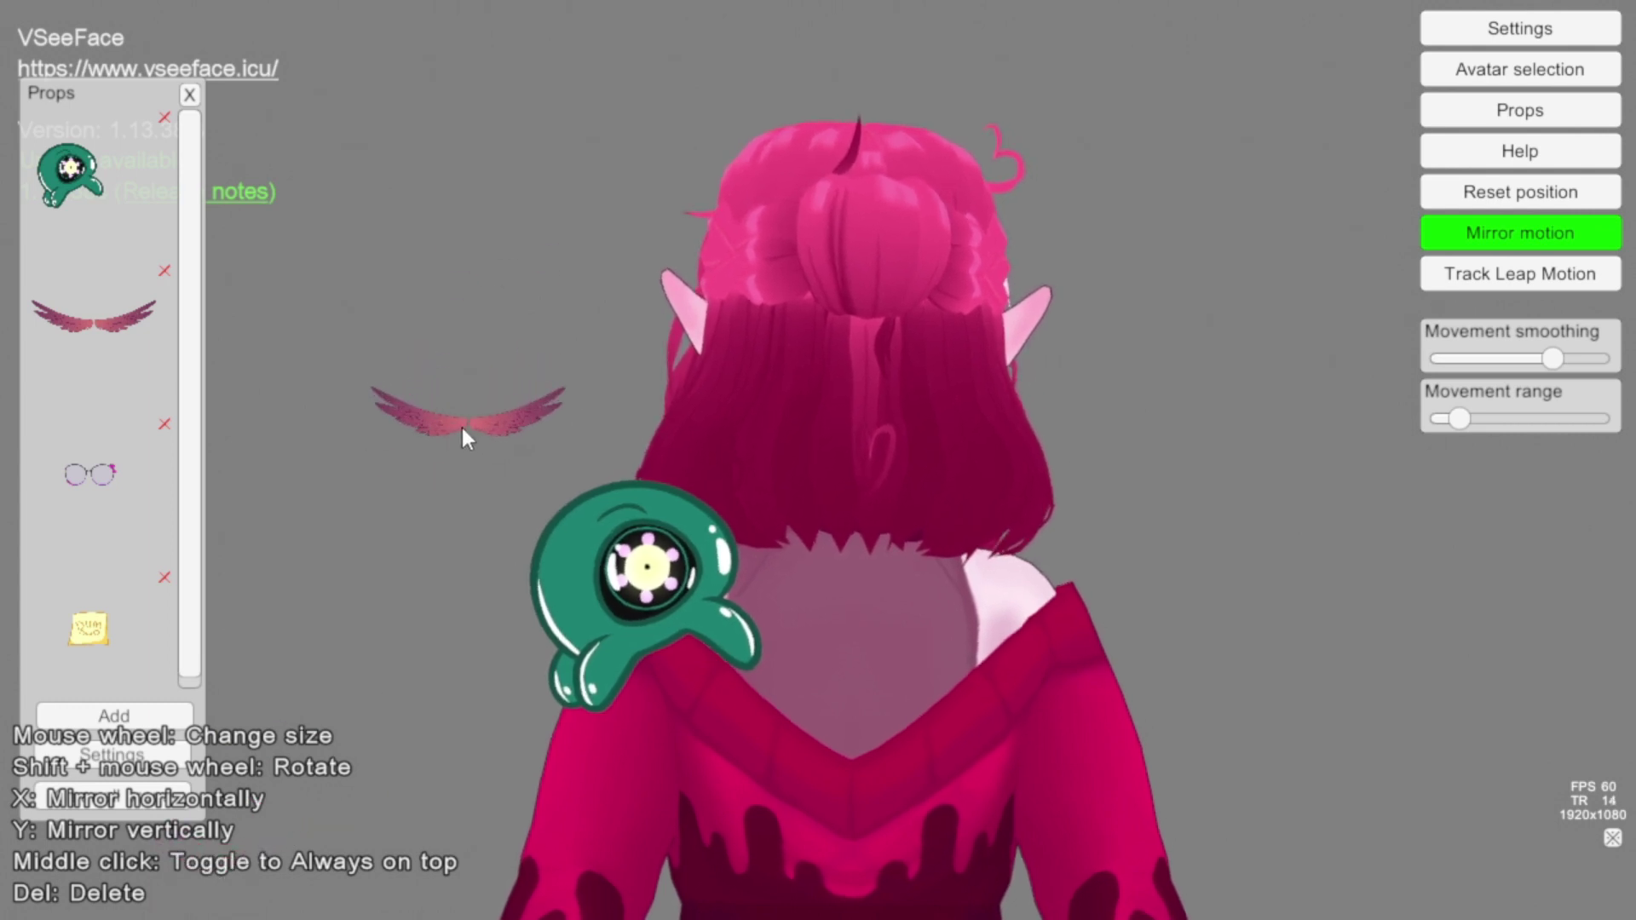
scroll(460, 448, "up", 6)
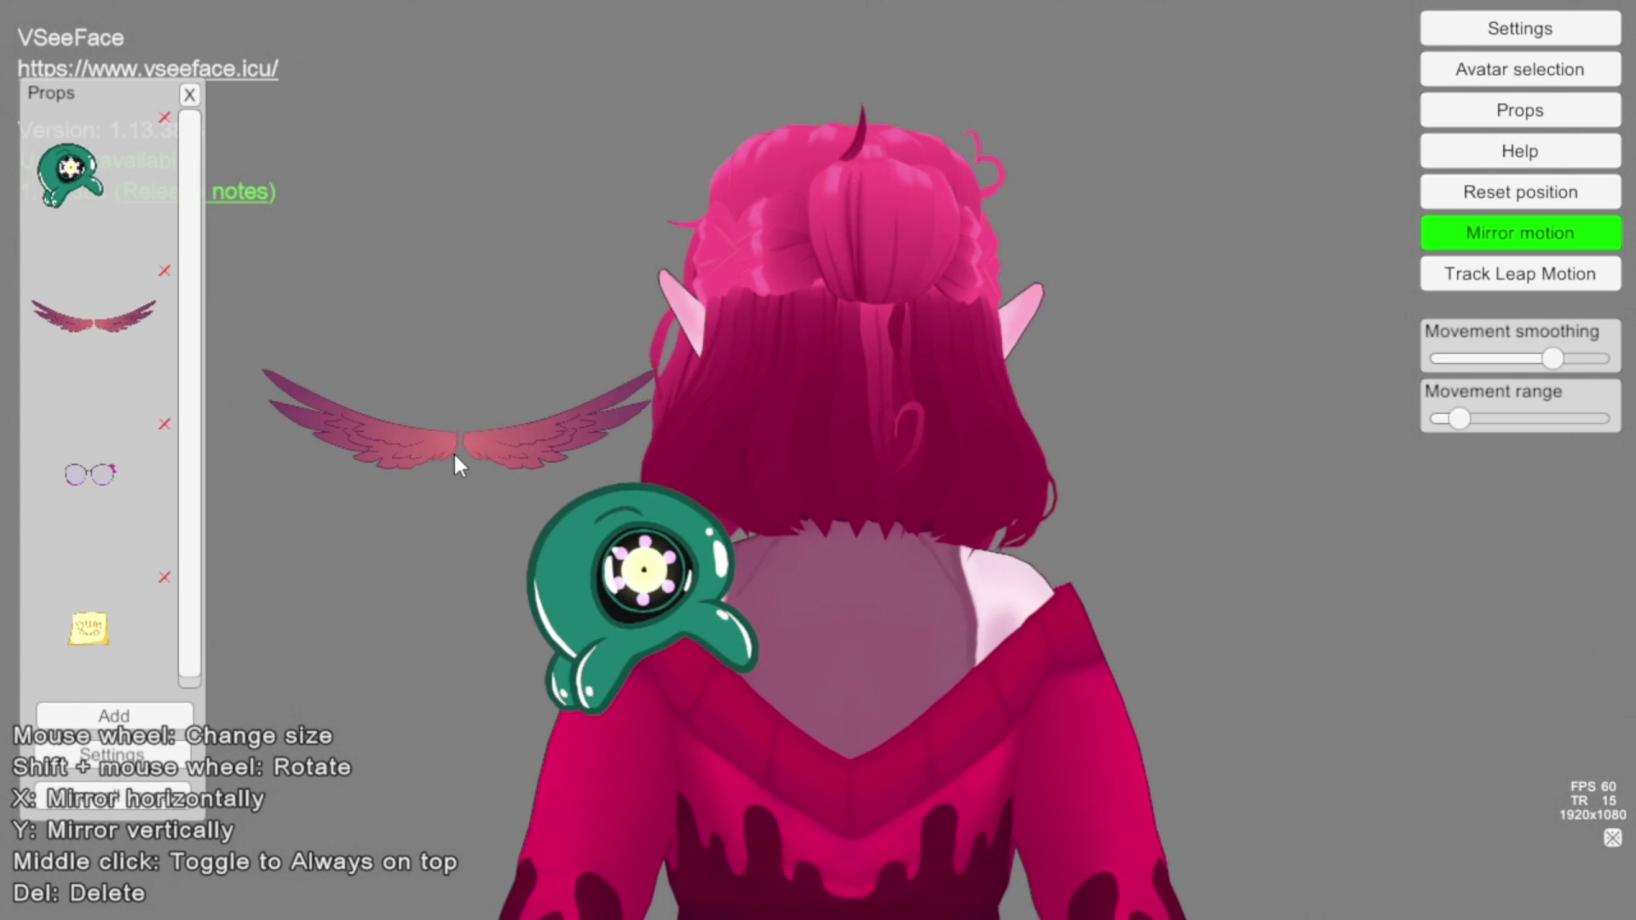
scroll(452, 460, "up", 5)
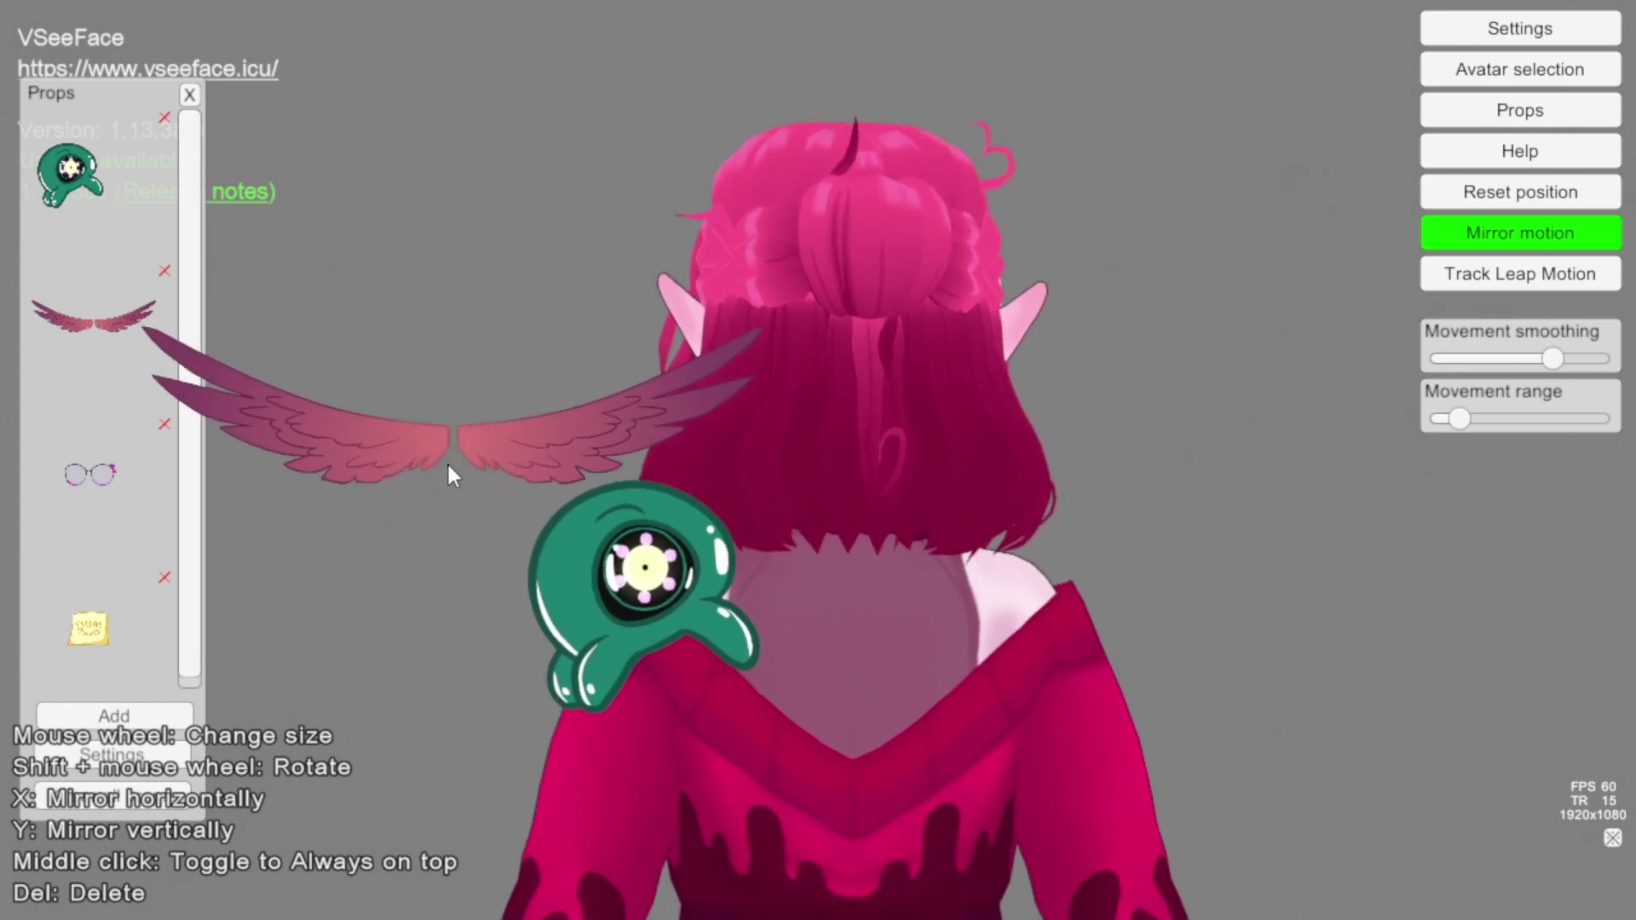
scroll(448, 462, "up", 5)
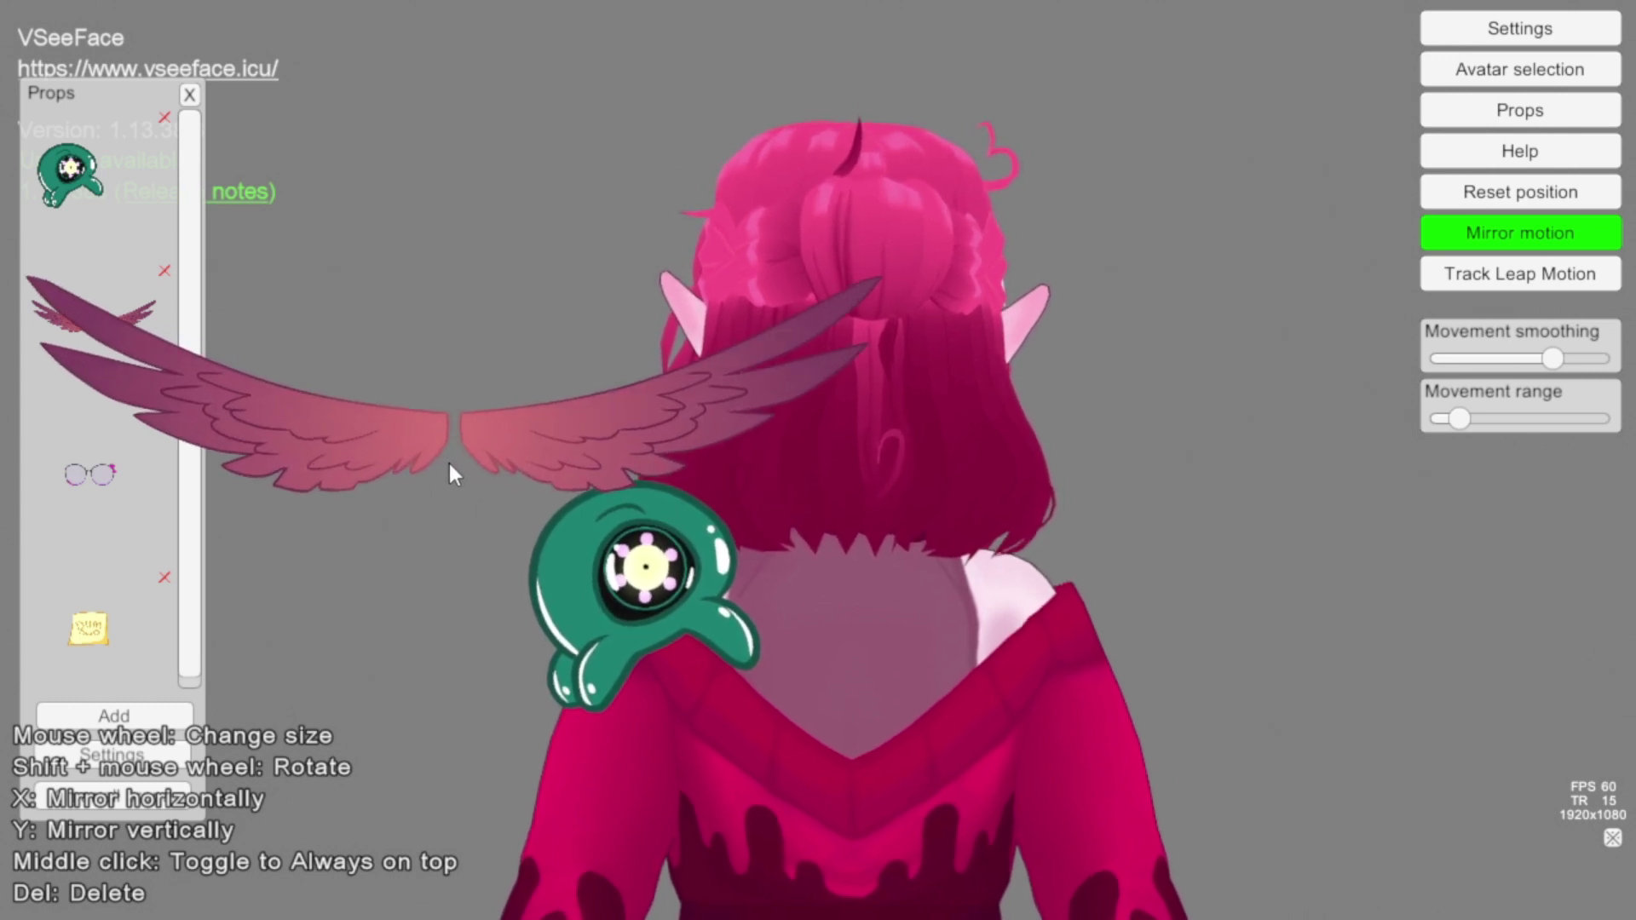
scroll(450, 471, "up", 5)
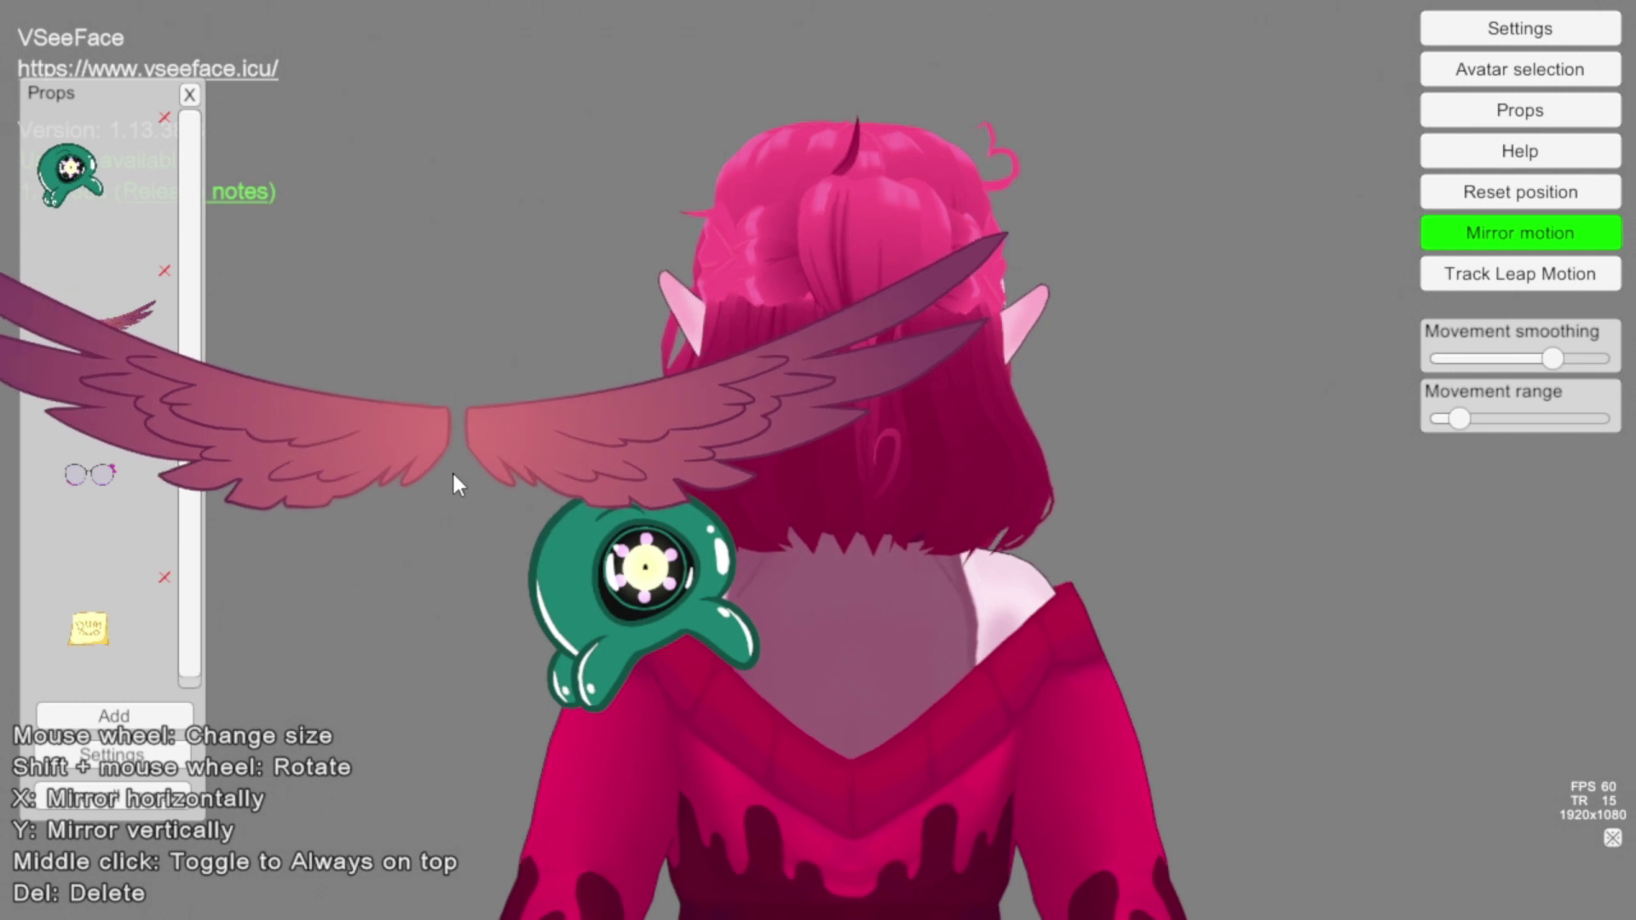
scroll(455, 479, "up", 3)
left_click_drag(456, 492, 876, 697)
scroll(860, 734, "up", 2)
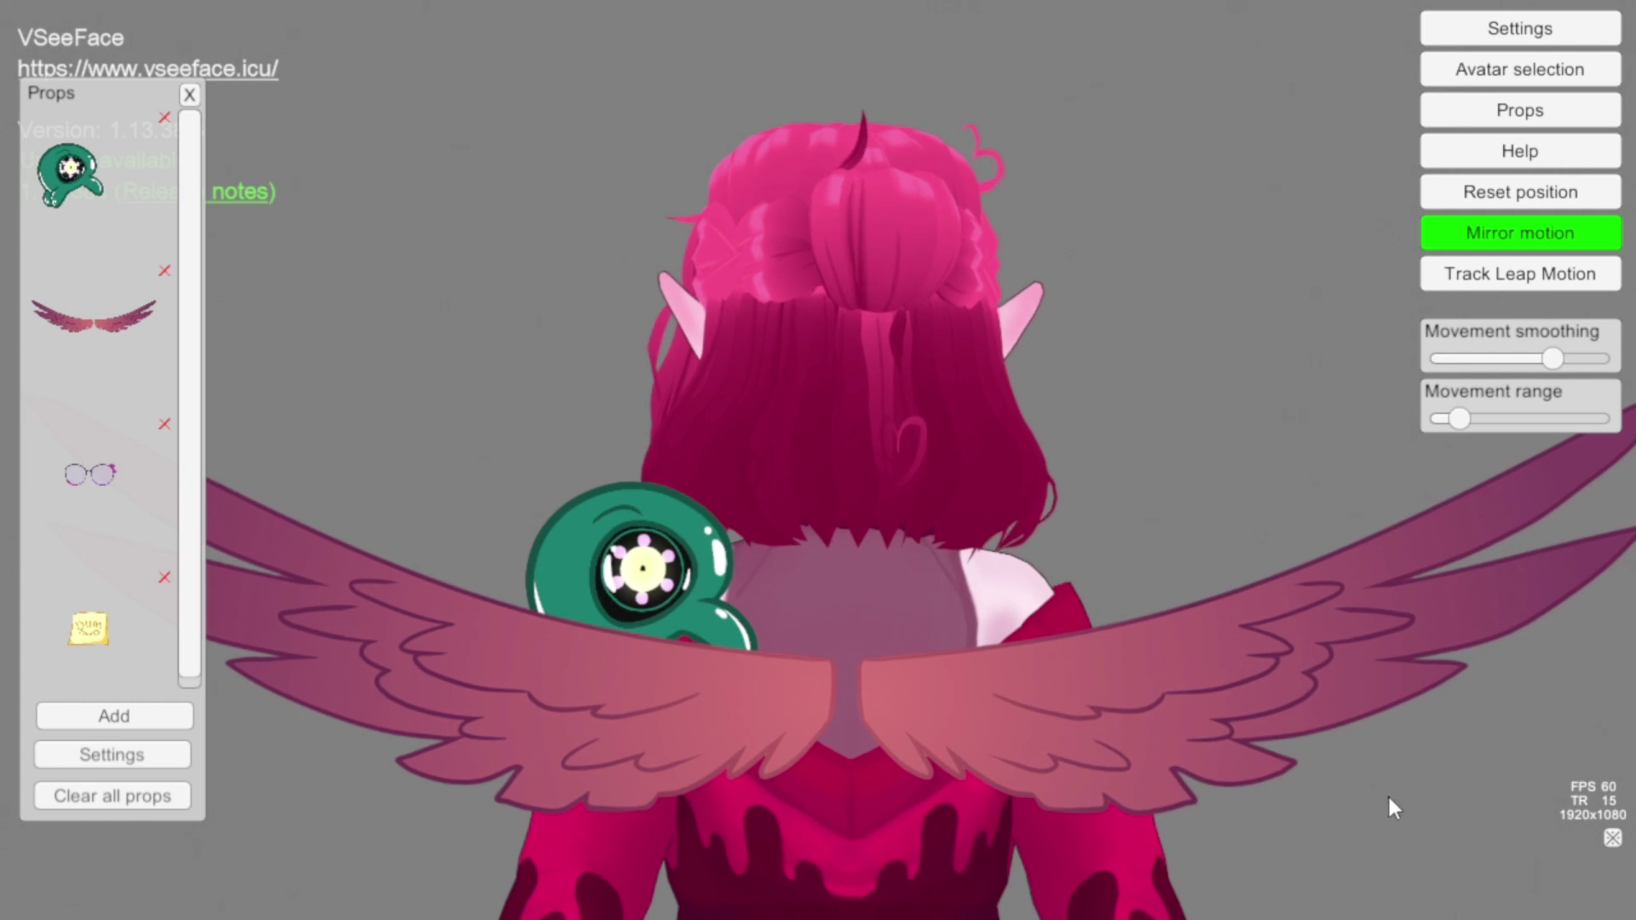
- Enlarge the pink wings slightly and center them lower behind the avatar's shoulders
scroll(1329, 810, "up", 2)
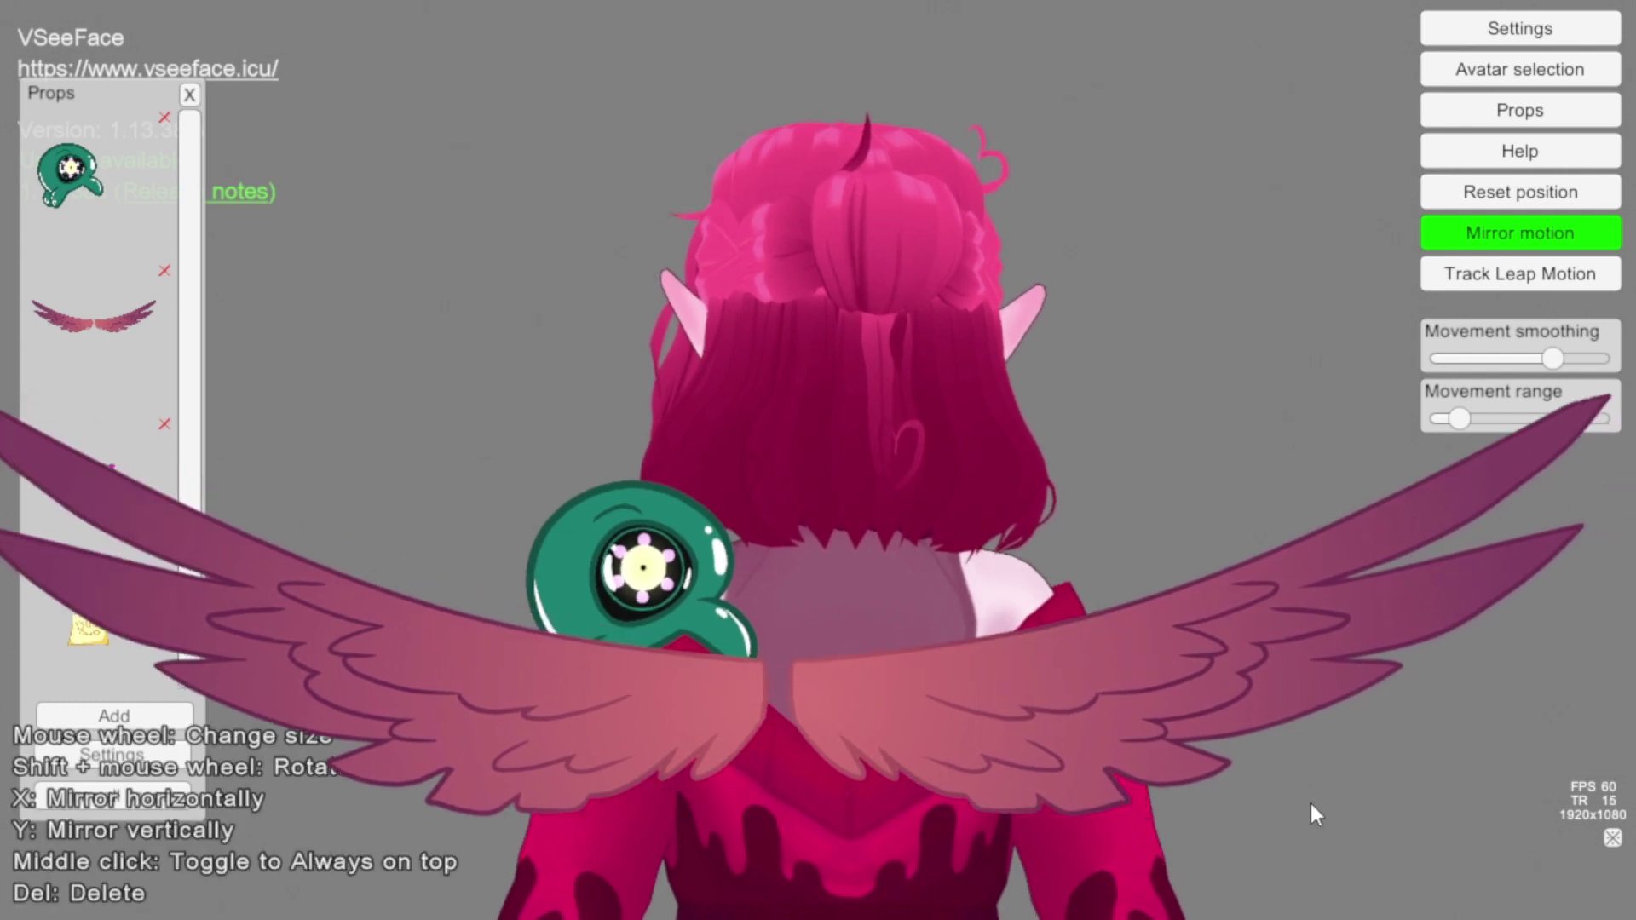
left_click_drag(1310, 805, 1378, 804)
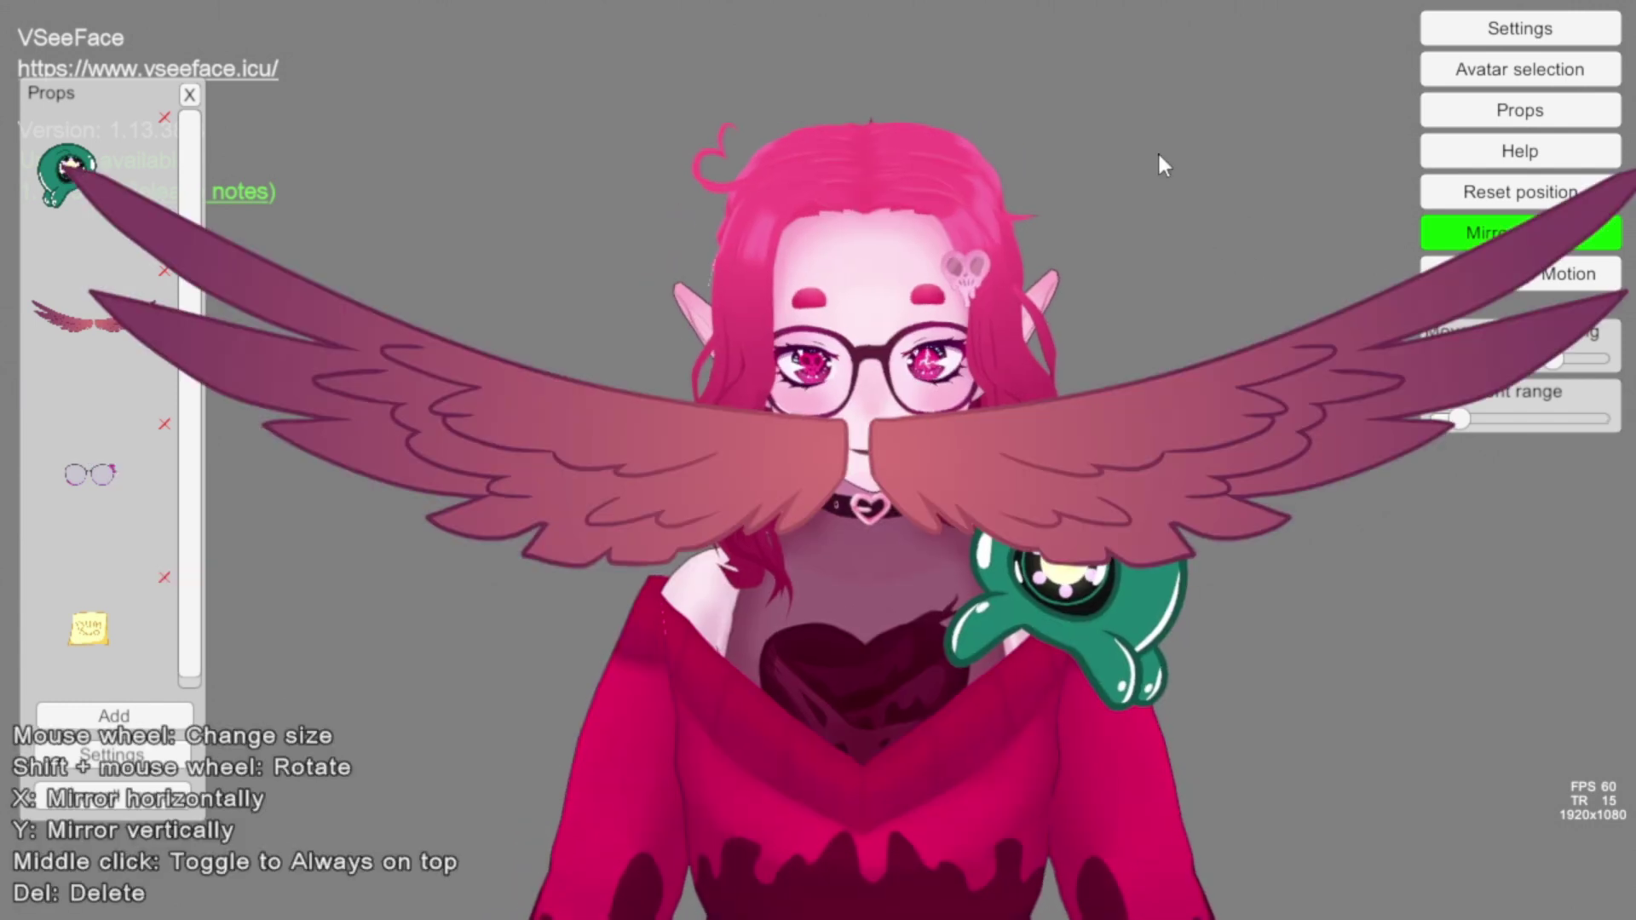
left_click_drag(1157, 155, 1173, 385)
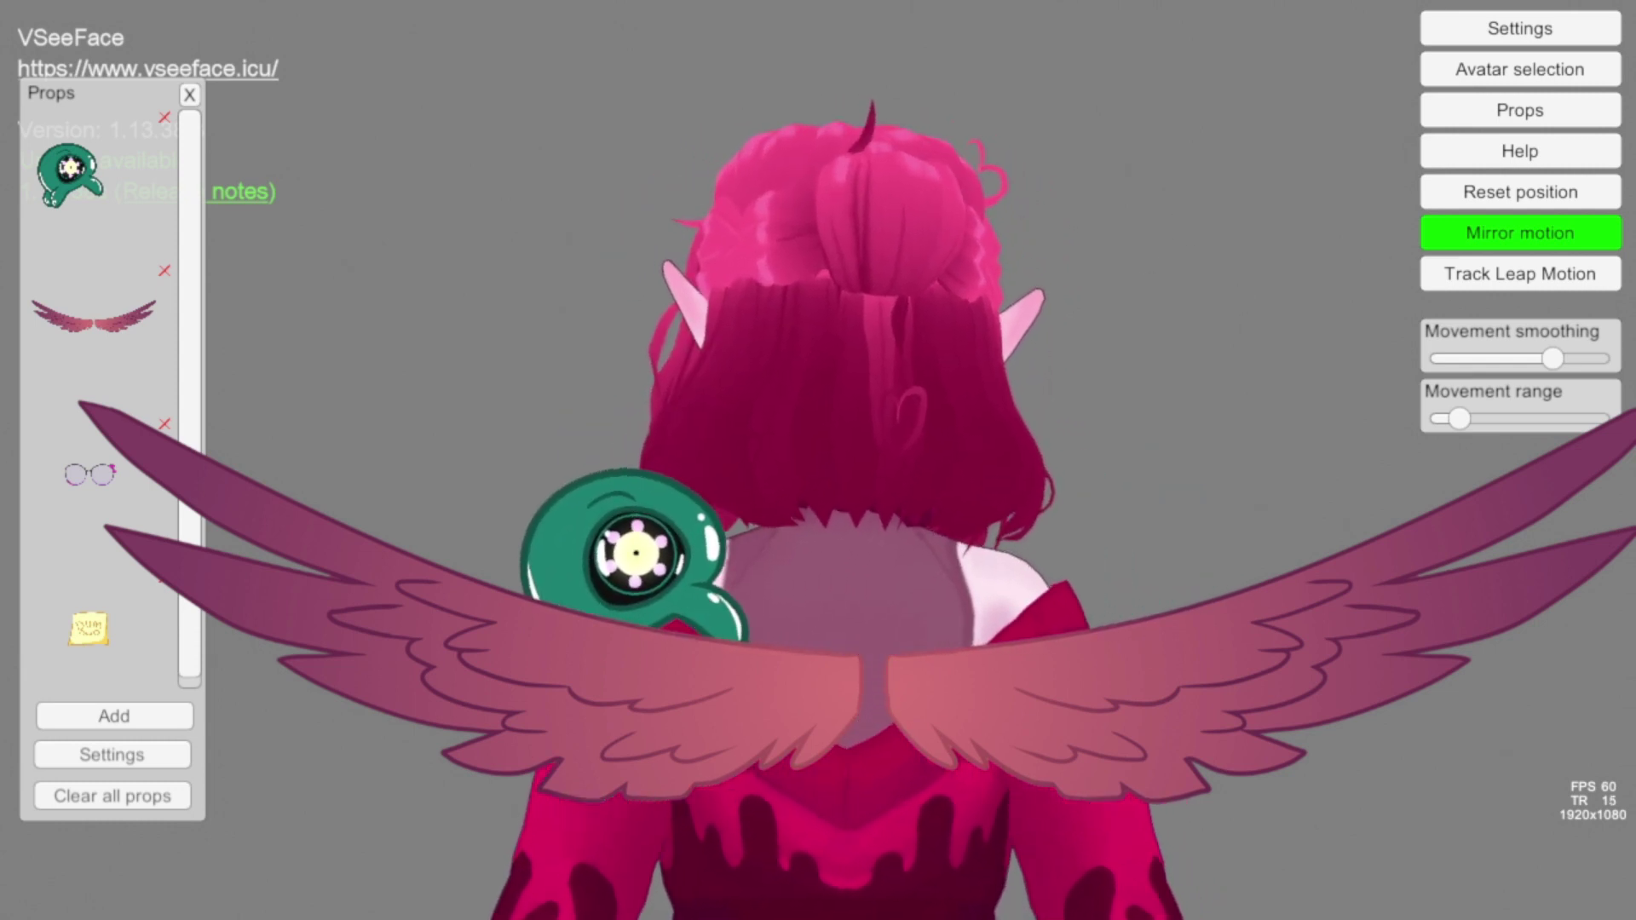
left_click_drag(1018, 707, 990, 668)
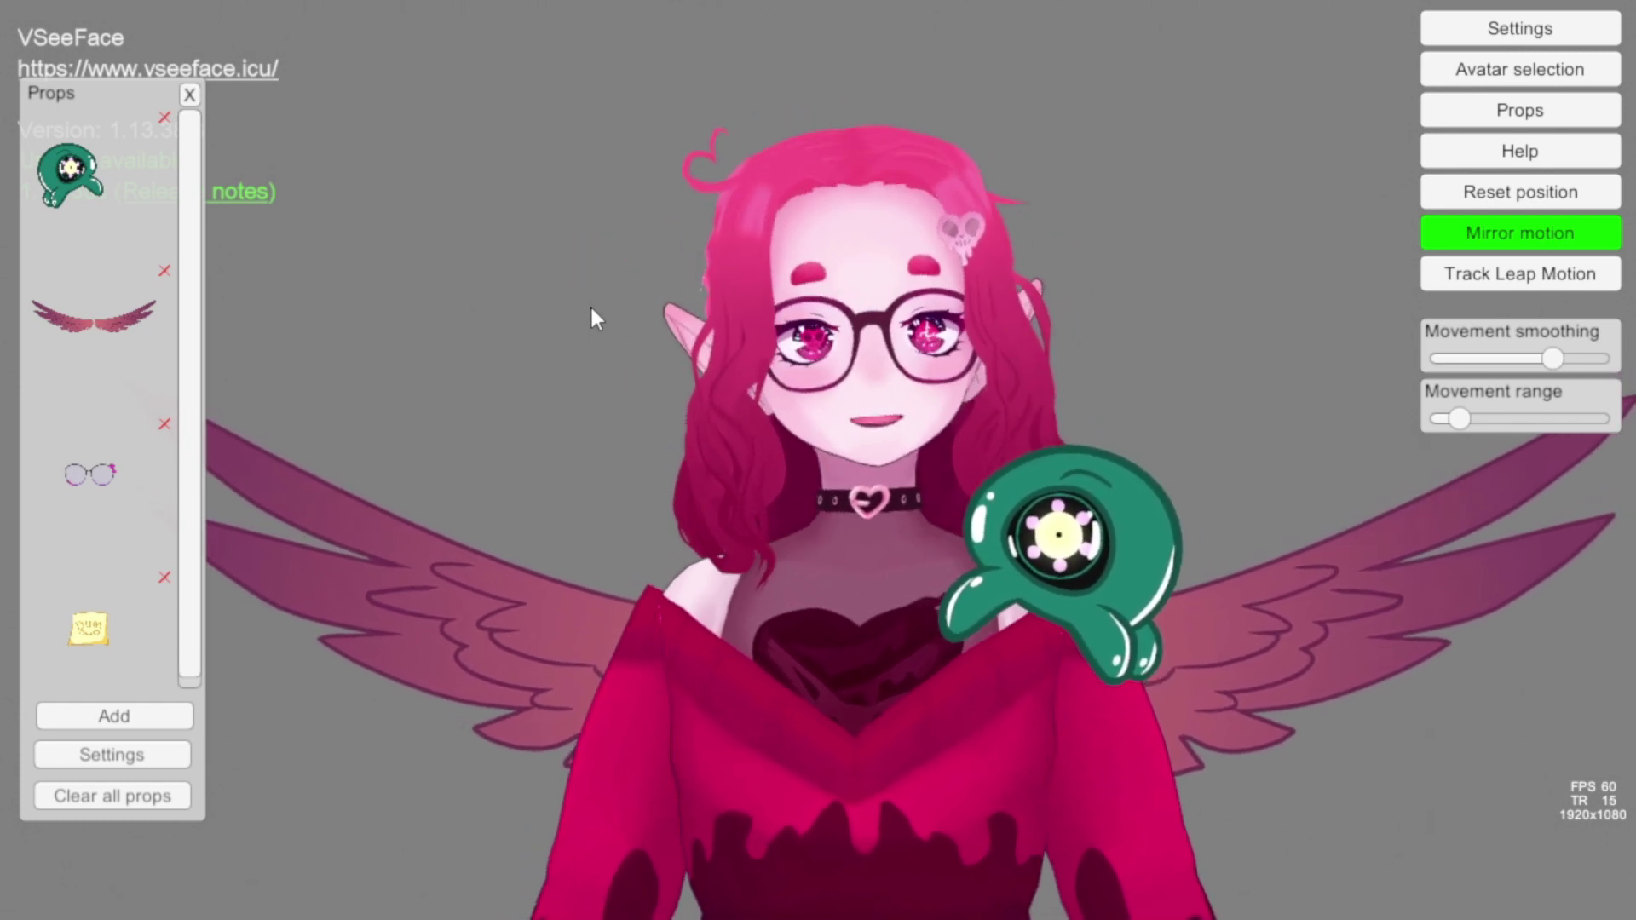
- Lower the green creature slightly down and right on the avatar's shoulder
mouse_move(1087, 569)
left_mouse_down()
mouse_move(1118, 578)
mouse_move(1094, 601)
left_mouse_up()
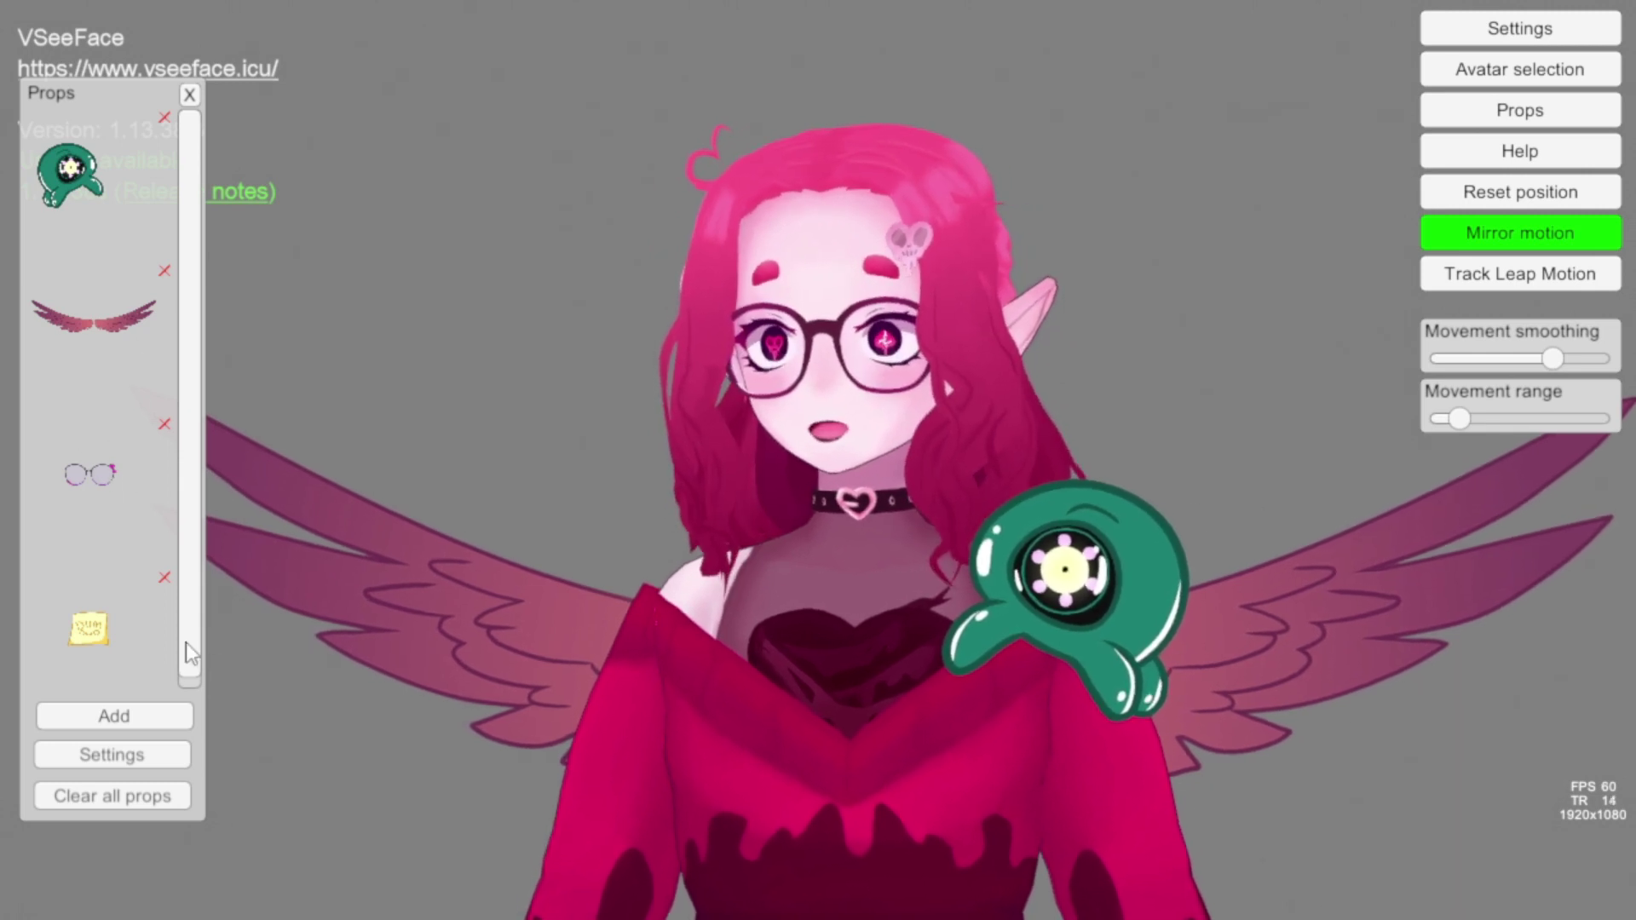
- Add the 'DUM' sticky note prop, resize it, and settle it on the avatar's forehead
left_click_drag(94, 631, 852, 284)
scroll(567, 460, "up", 3)
scroll(569, 460, "up", 4)
scroll(886, 307, "down", 3)
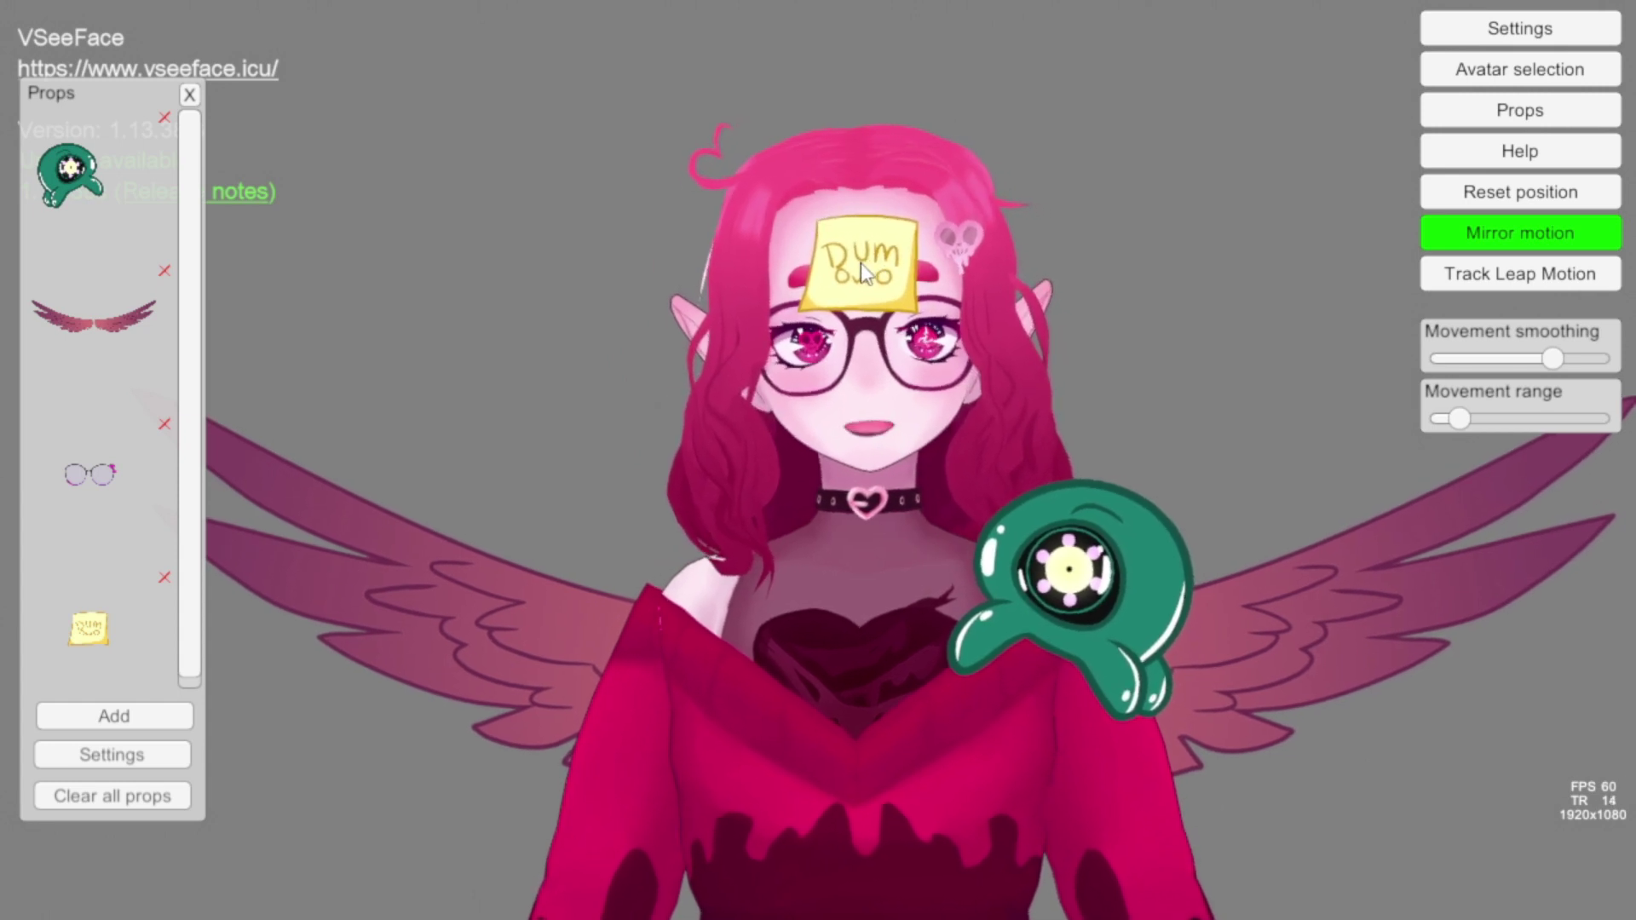
left_click_drag(871, 267, 830, 288)
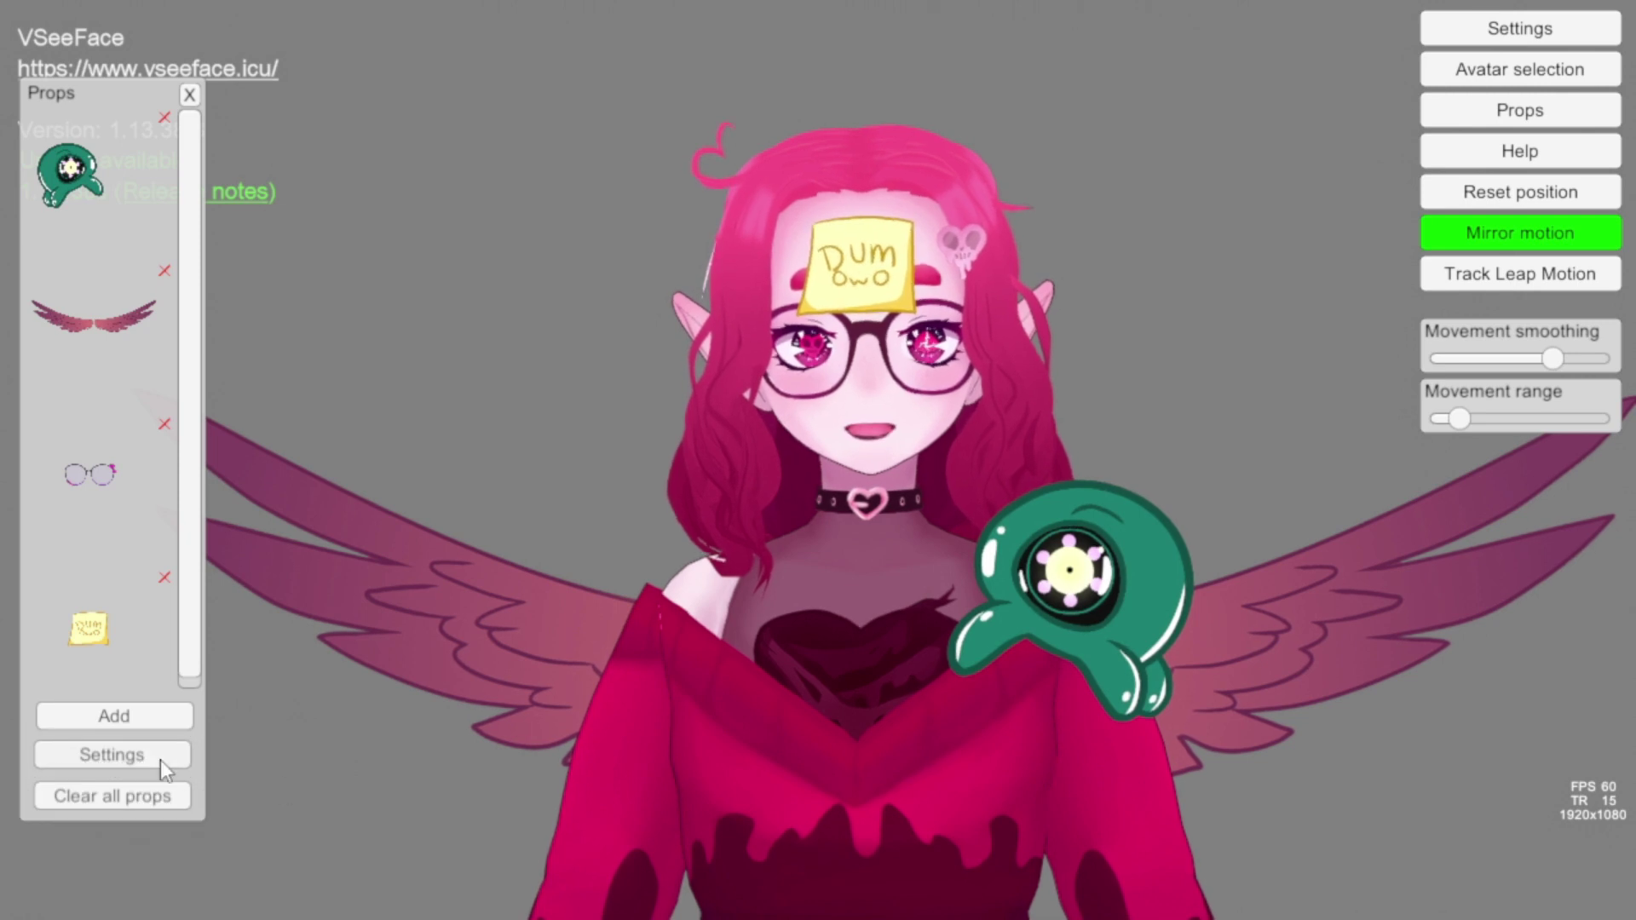
- Reduce the props' Distance to avatar setting, then raise it back slightly
left_click(147, 755)
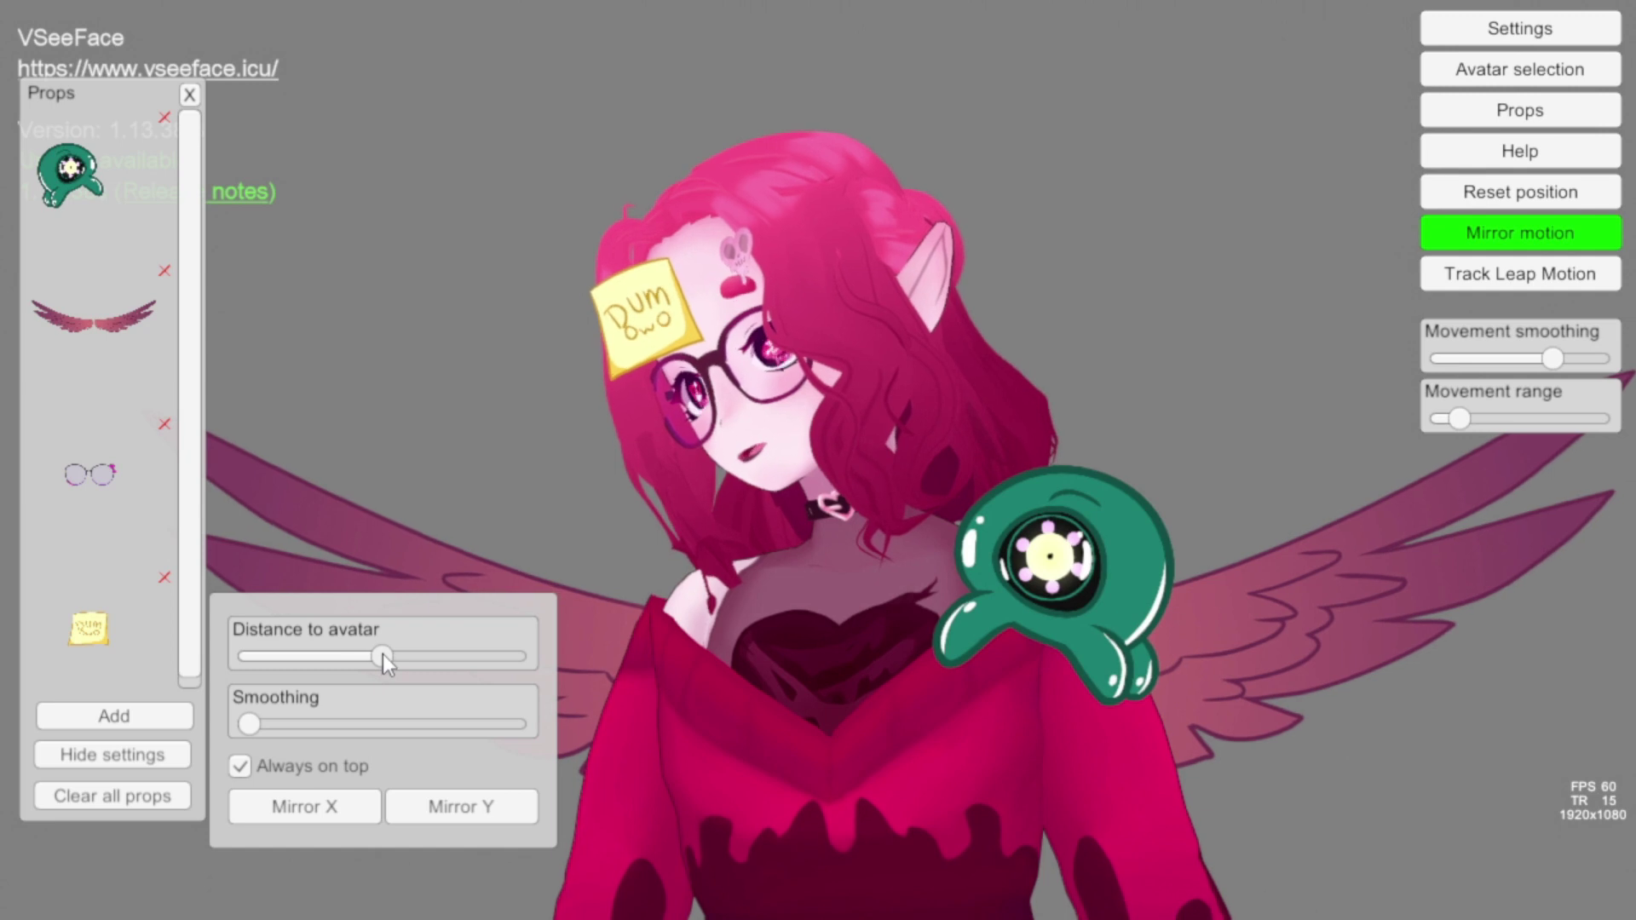
left_click_drag(382, 652, 247, 642)
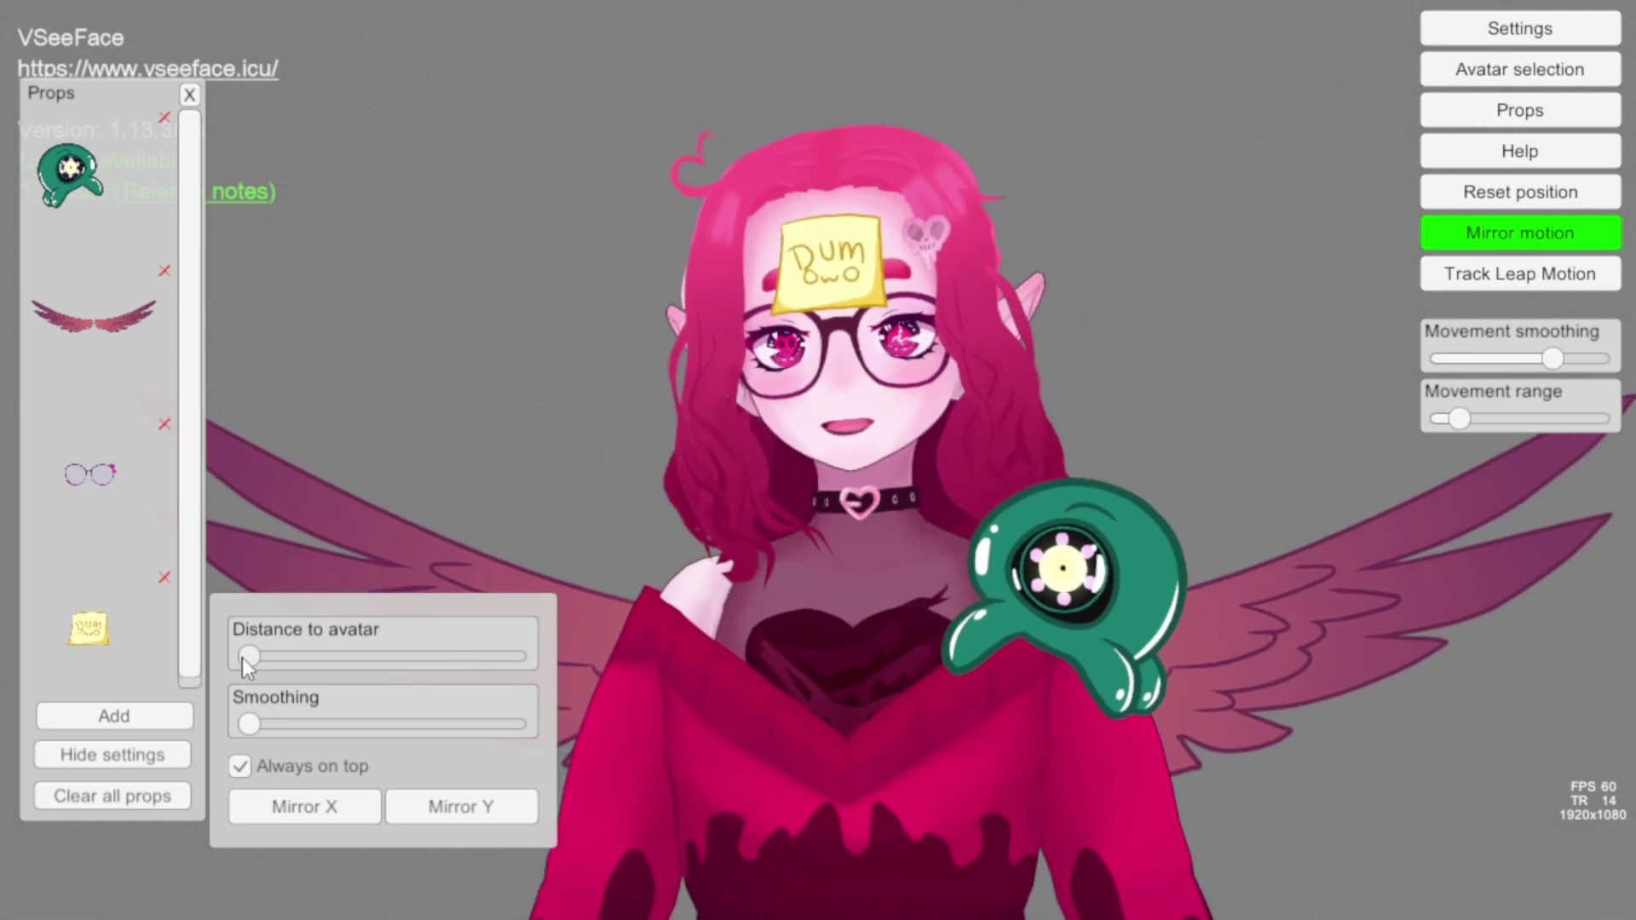
left_click_drag(247, 656, 317, 658)
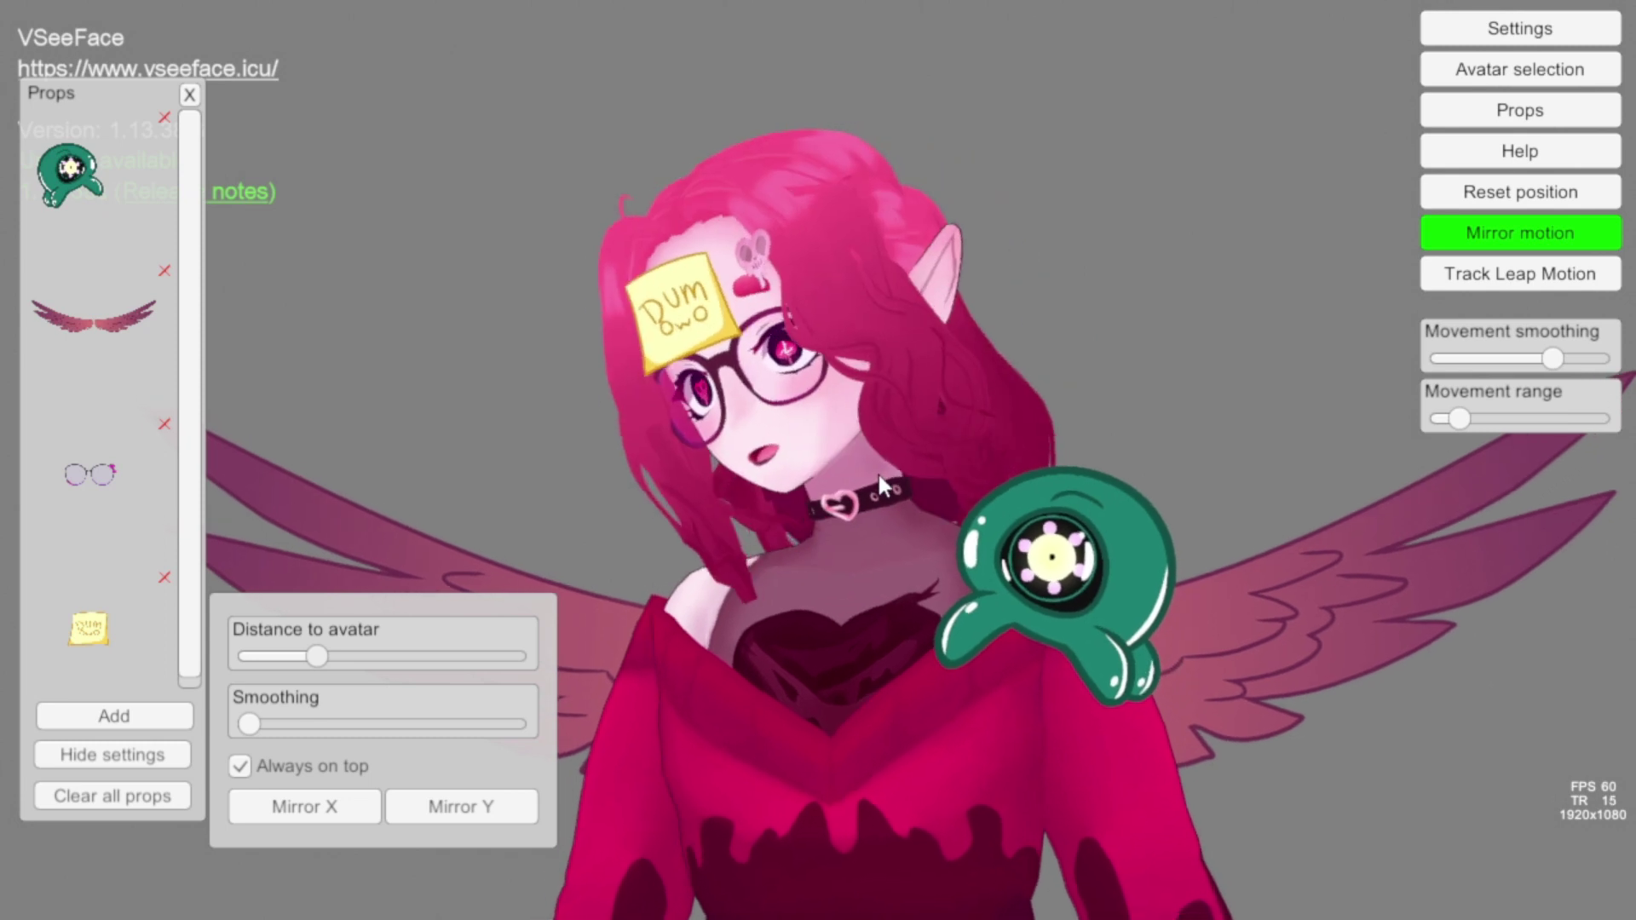
mouse_move(901, 277)
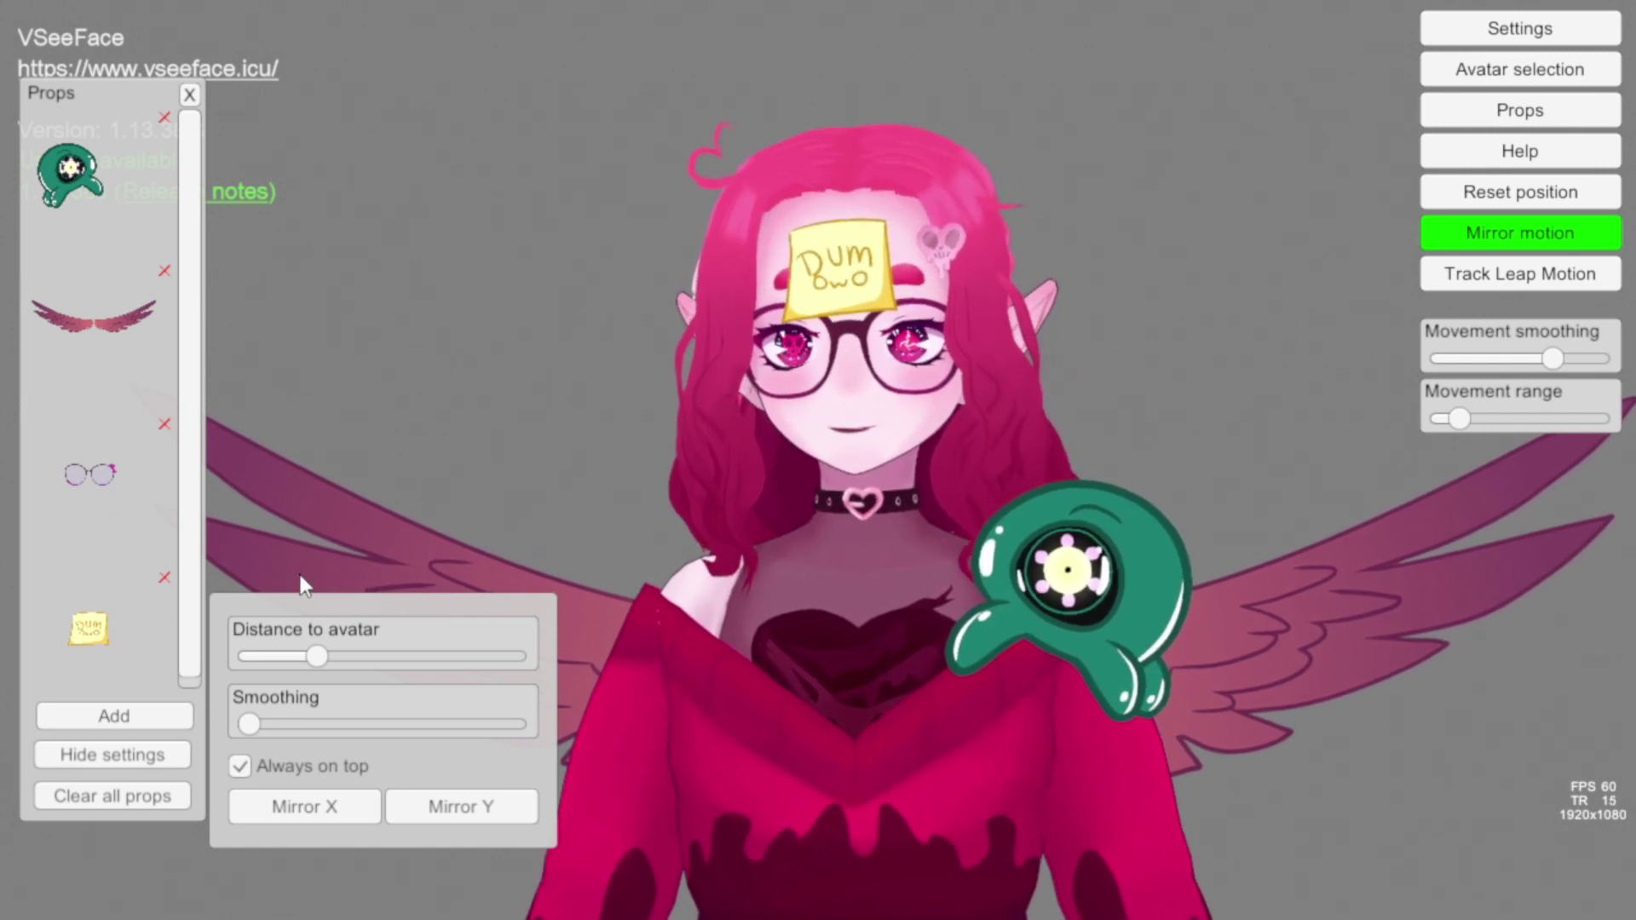
- Hide the prop settings, then add the purple heart-trimmed glasses beside the face and enlarge them
left_click(159, 755)
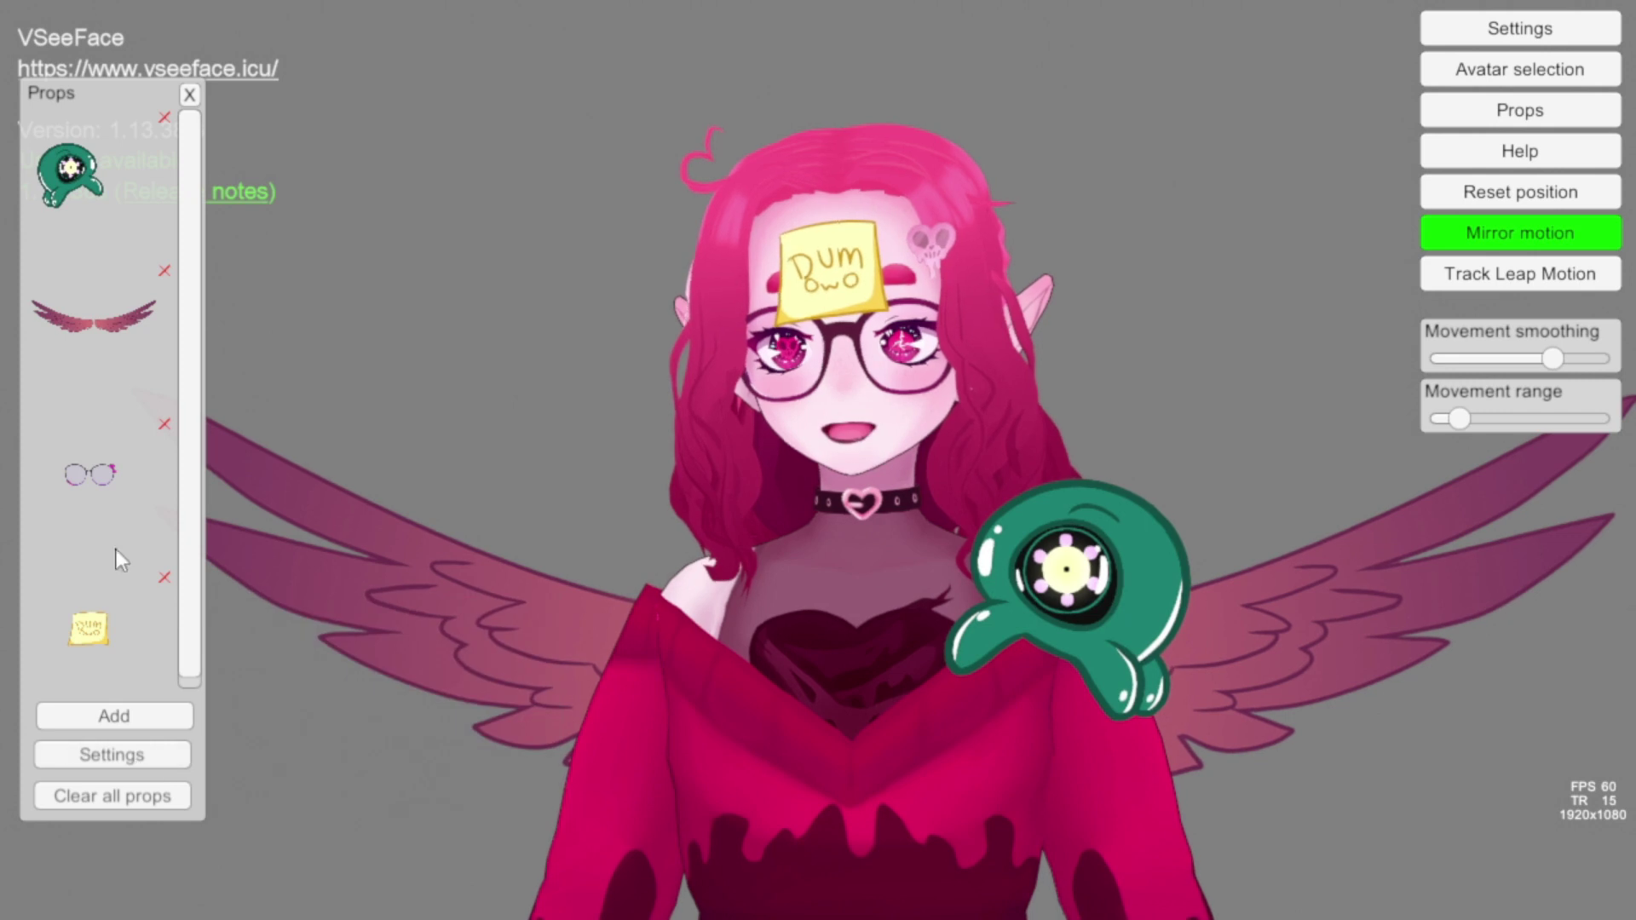
left_click_drag(94, 472, 902, 392)
scroll(712, 426, "up", 5)
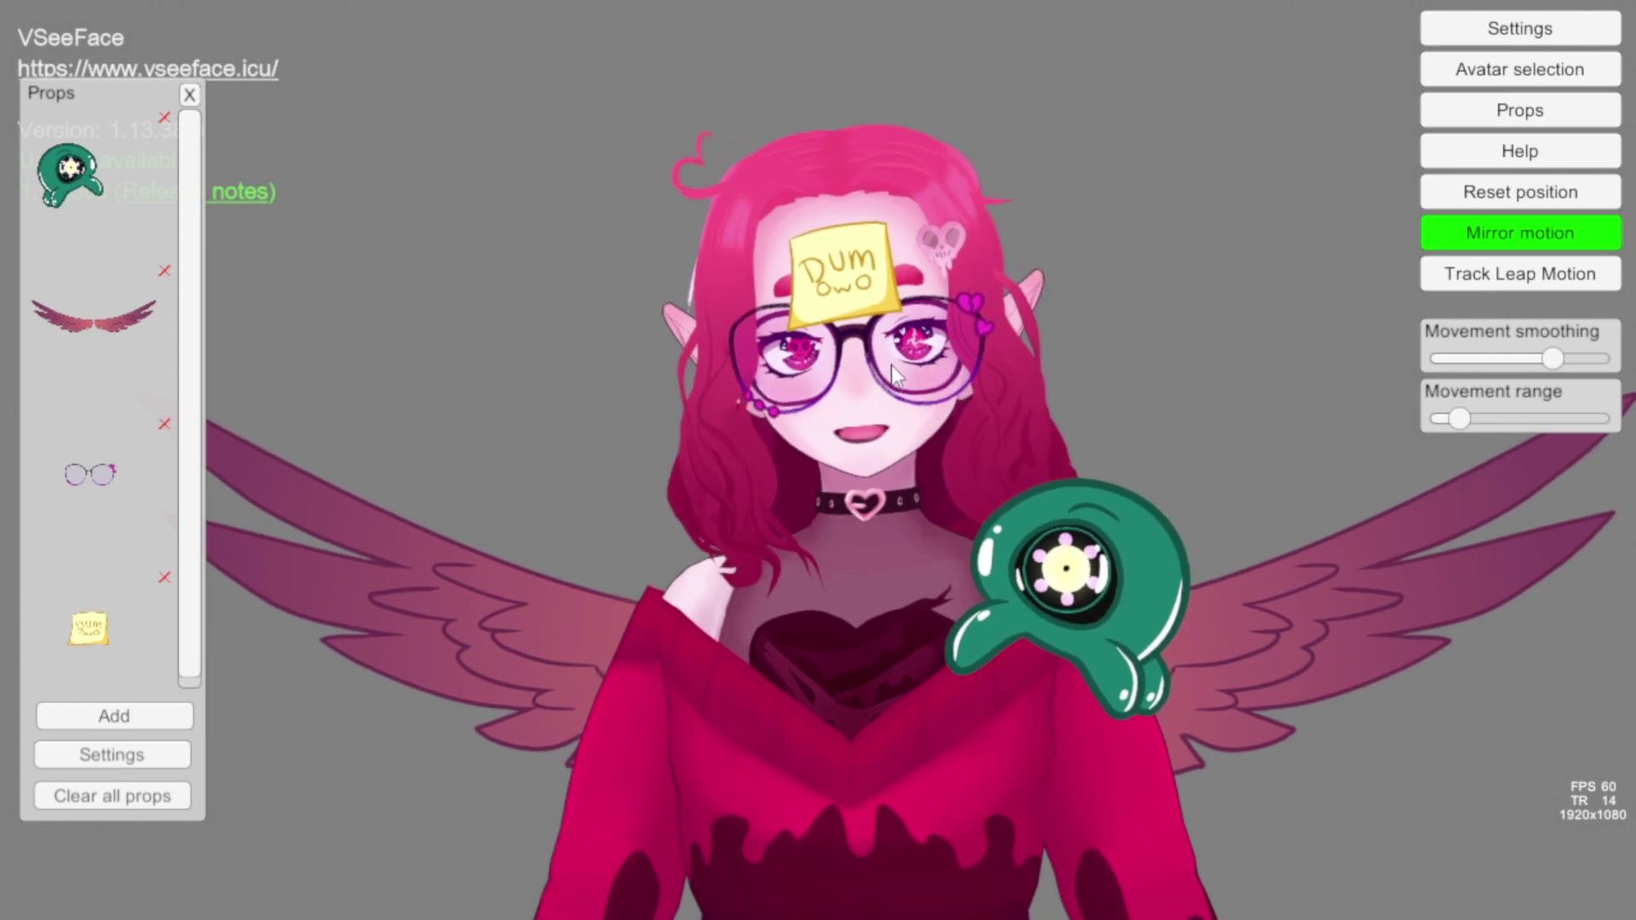
- Raise the DUM sticky note to the hairline and fit the glasses over the eyes
left_click_drag(856, 345, 998, 388)
left_click_drag(1266, 333, 1090, 393)
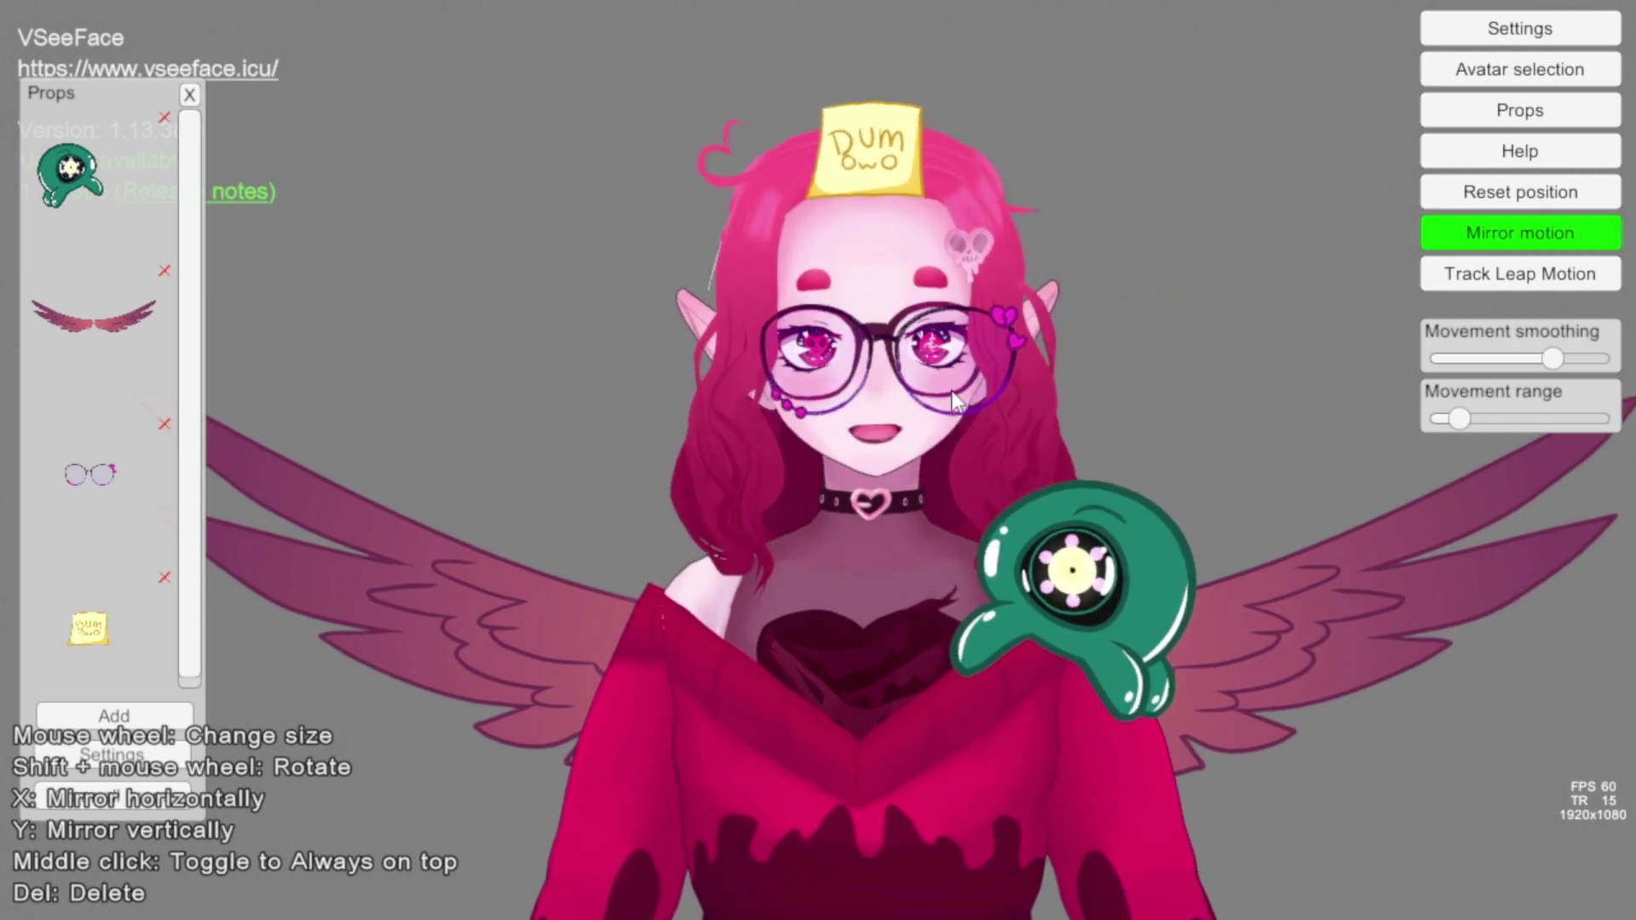
left_click_drag(945, 396, 951, 387)
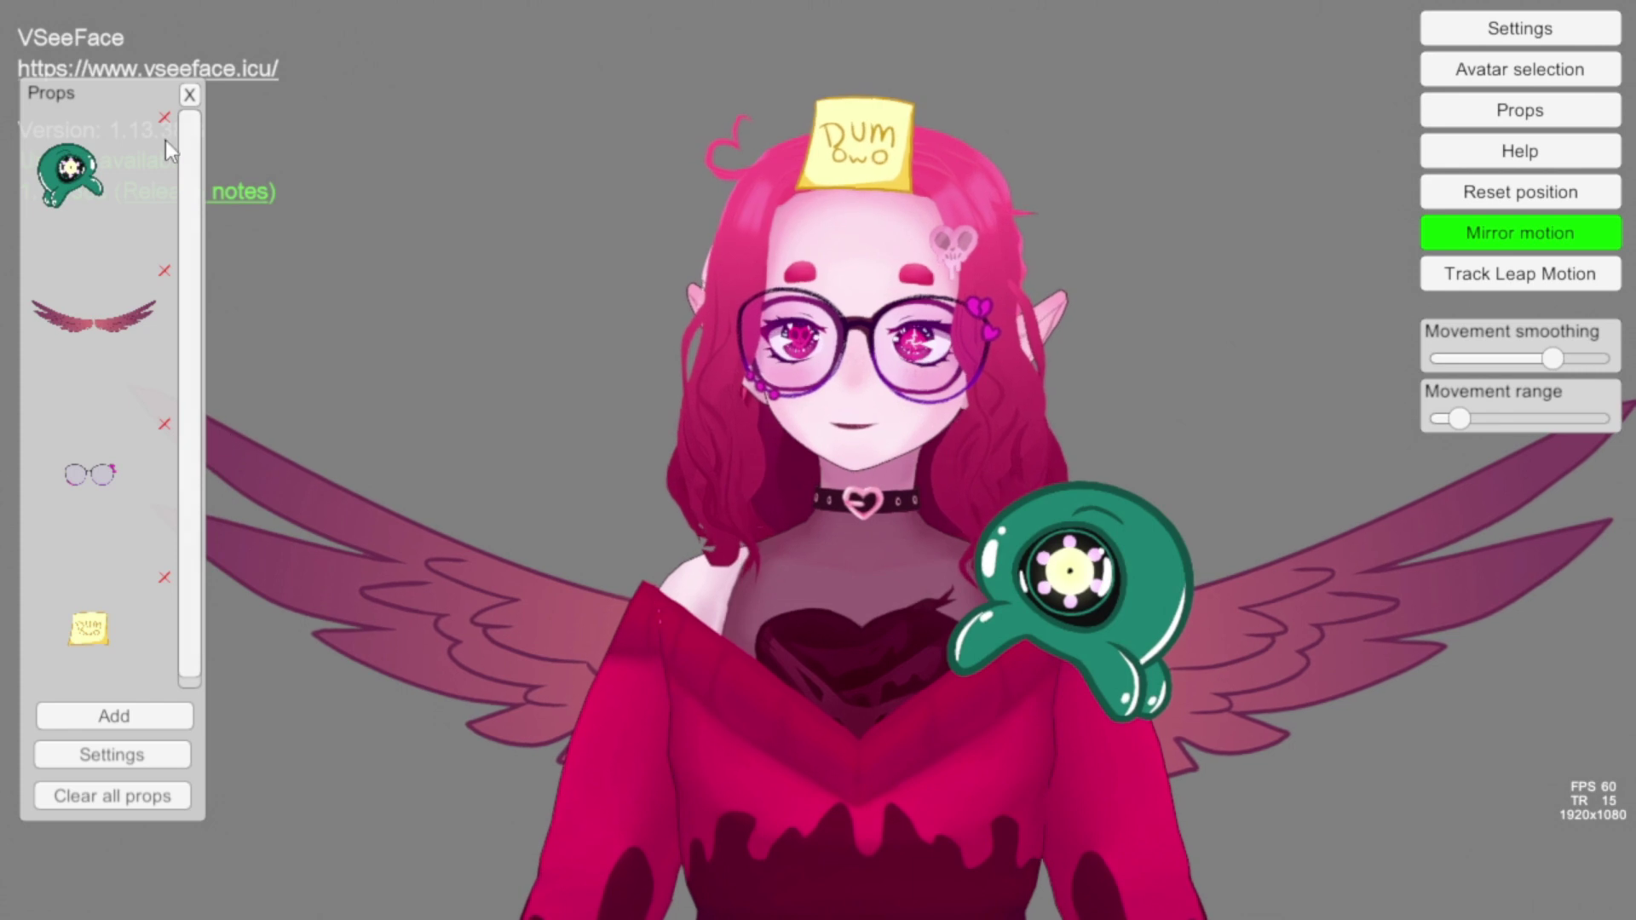
- Close the Props window and lower the DUM note to sit centered above the glasses
left_click(190, 96)
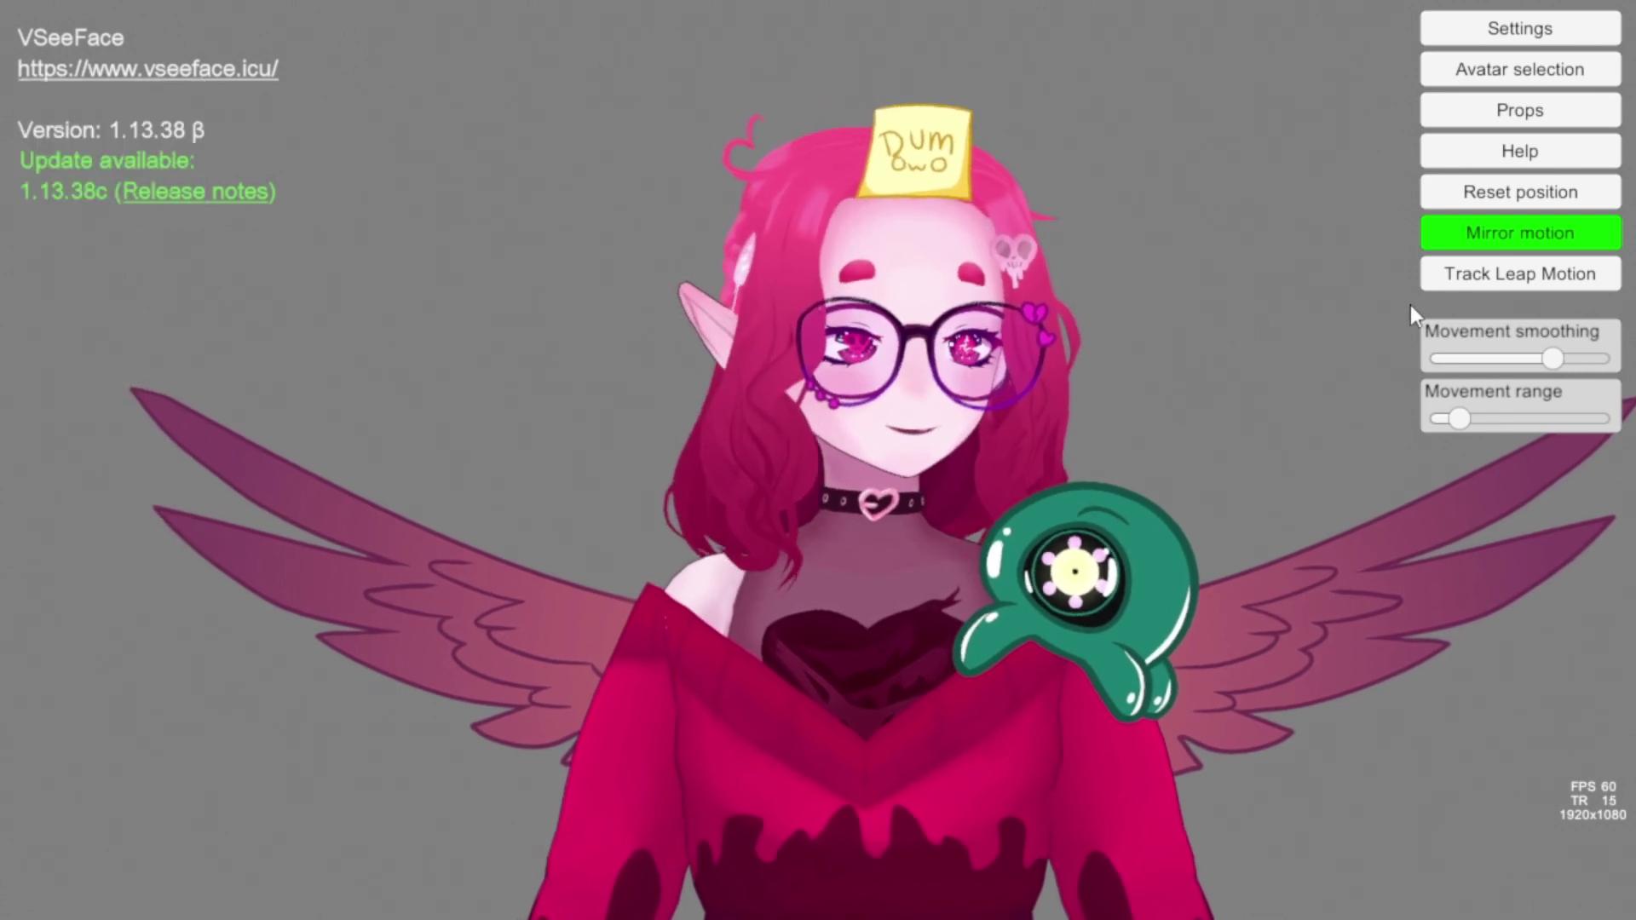
left_click_drag(917, 147, 898, 249)
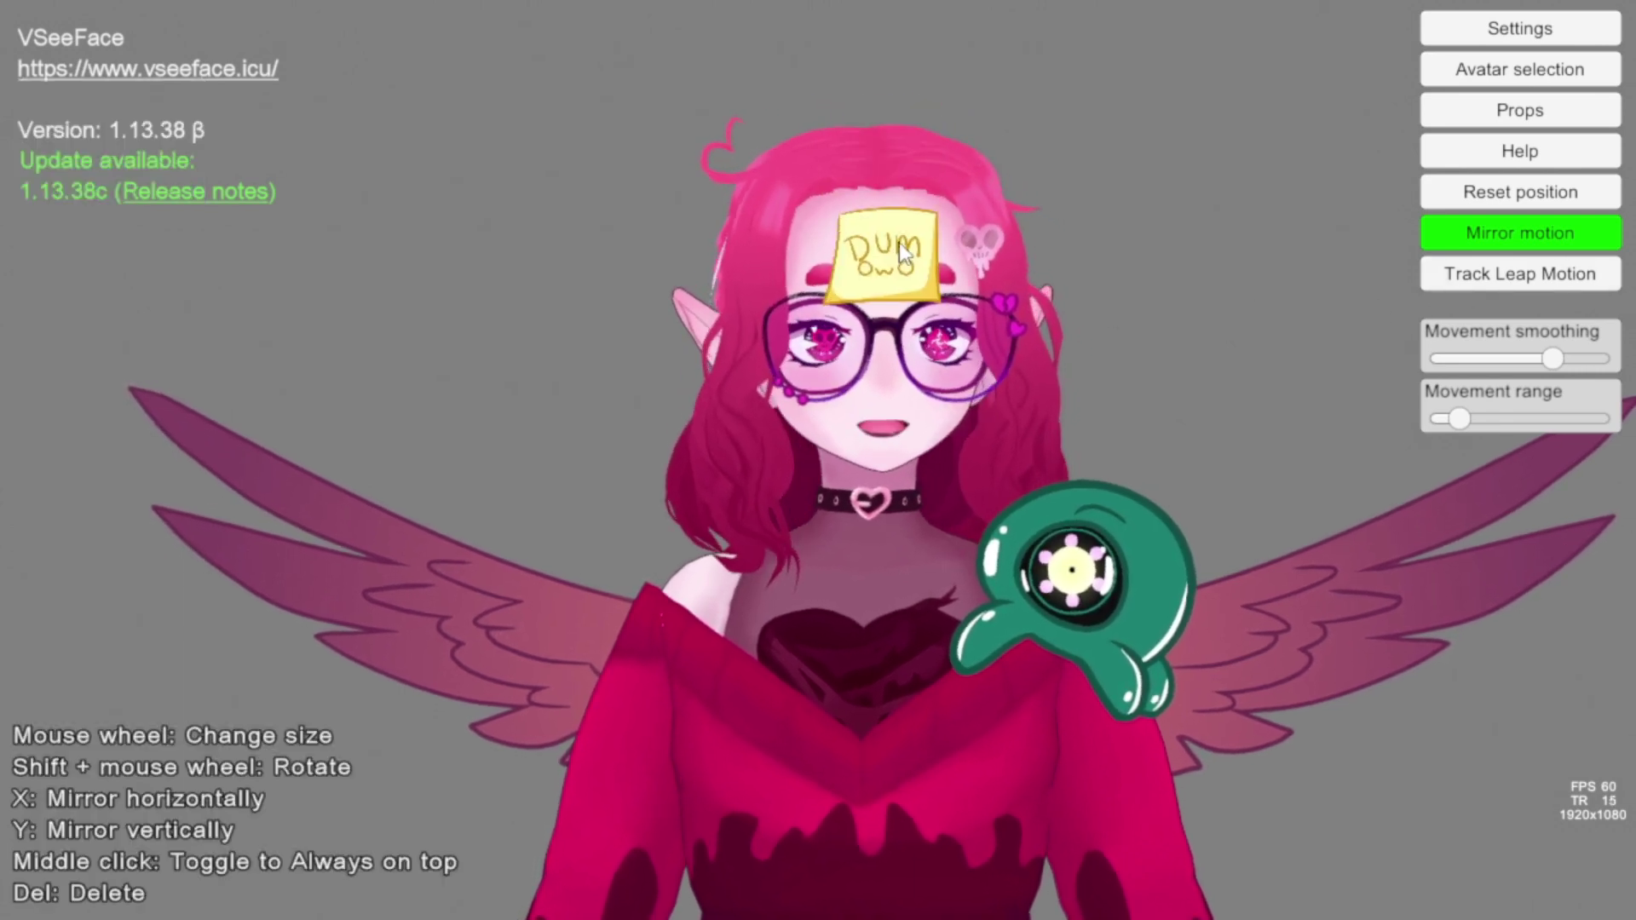